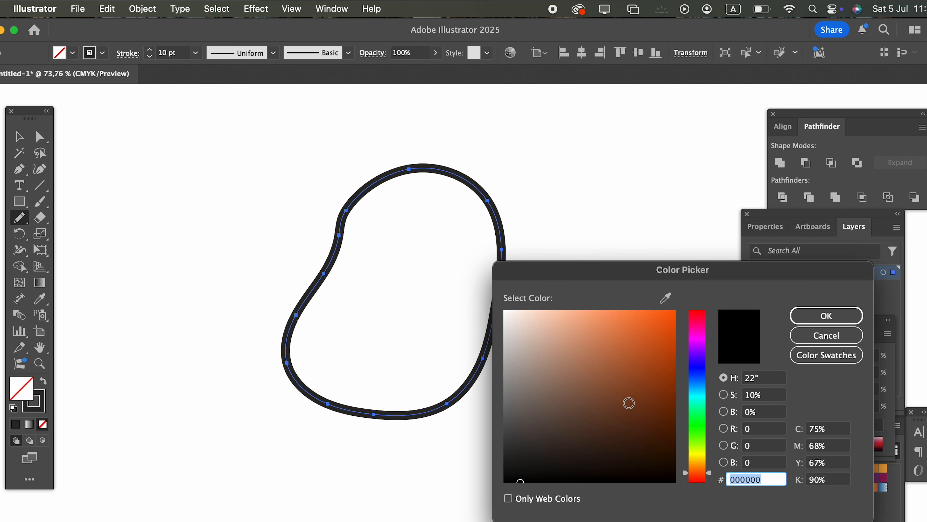
# Fill the head shape with the light peach colour #ffdcb6.
pyautogui.moveTo(565, 311)
pyautogui.mouseDown()
pyautogui.moveTo(515, 305)
pyautogui.moveTo(549, 318)
pyautogui.mouseUp()
pyautogui.moveTo(698, 477); pyautogui.dragTo(703, 477)
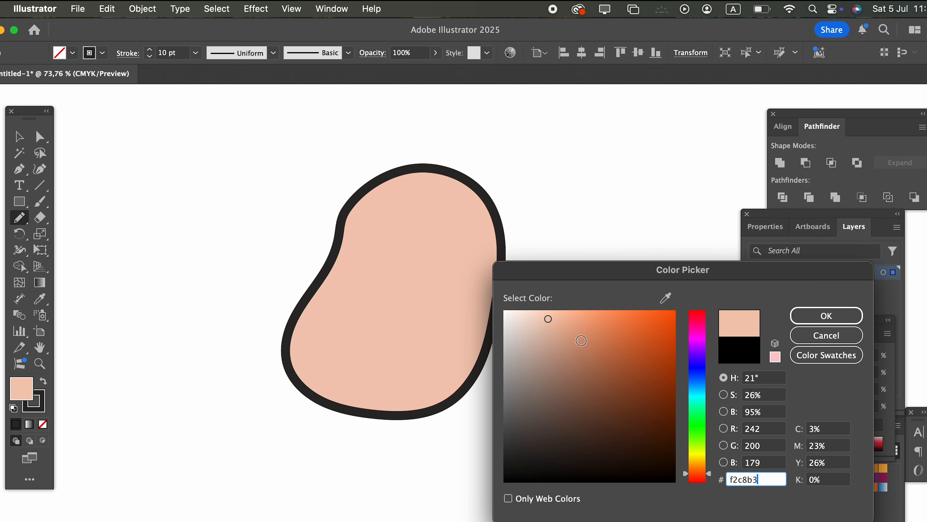
pyautogui.click(703, 468)
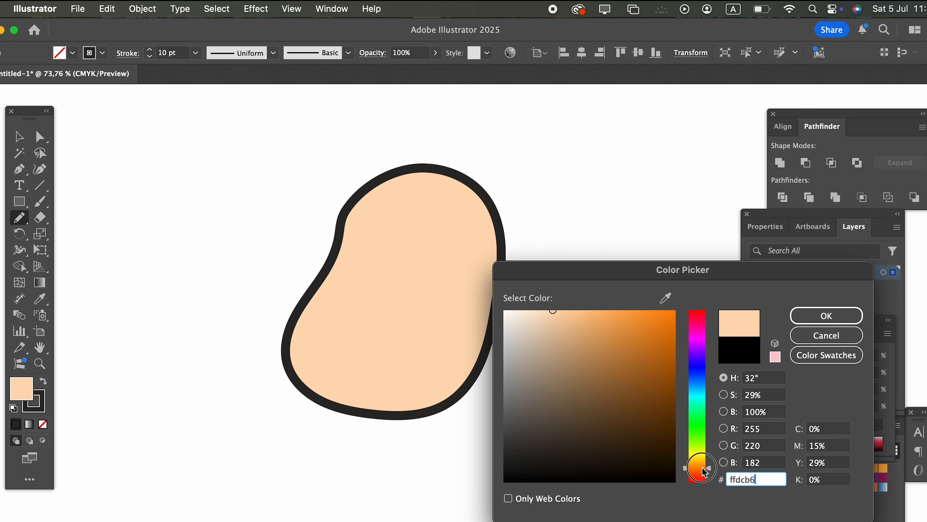
pyautogui.click(851, 320)
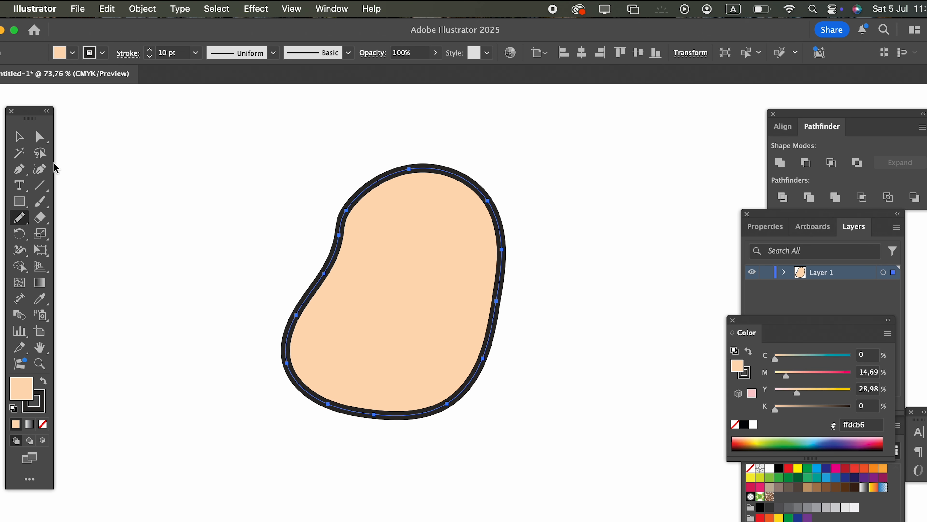
# Reshape the upper-left anchor of the head outline with the Curvature tool and shift the head slightly down and left.
pyautogui.click(49, 174)
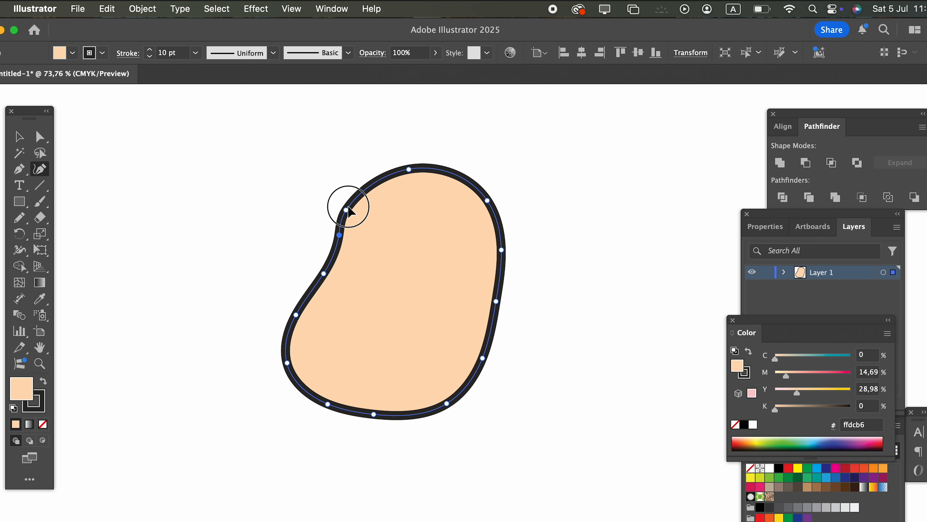
pyautogui.moveTo(348, 209); pyautogui.dragTo(352, 201)
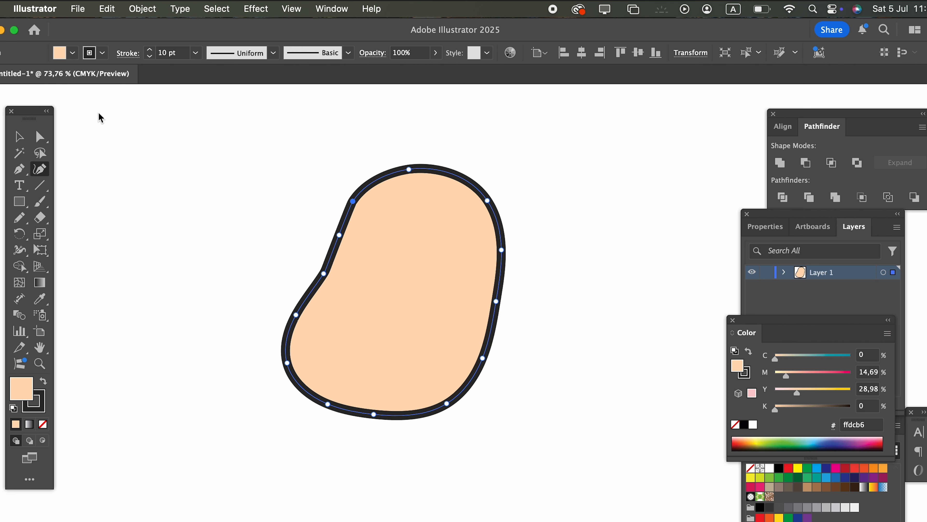
pyautogui.click(24, 131)
pyautogui.click(225, 206)
pyautogui.moveTo(496, 325); pyautogui.dragTo(472, 350)
pyautogui.click(201, 290)
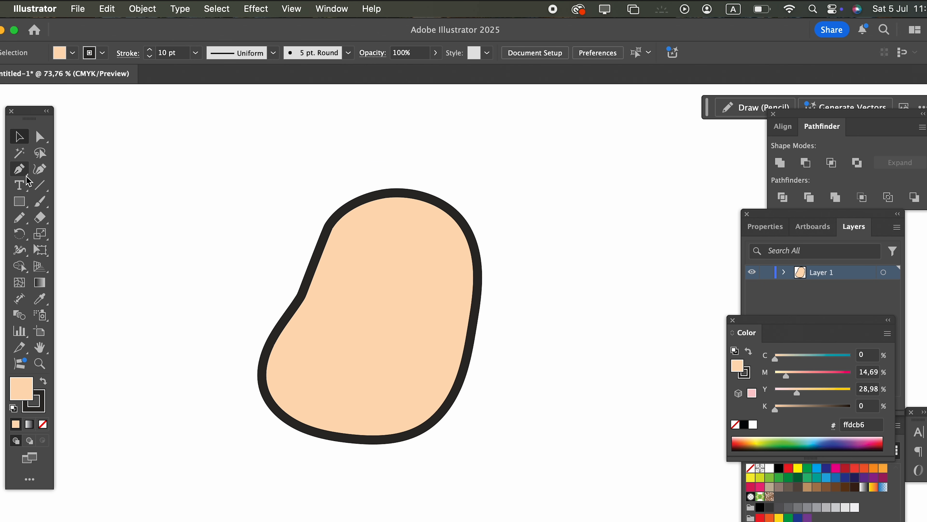
# Draw a closed, cloud-shaped wool outline over the upper half of the head with the Pencil tool.
pyautogui.click(19, 217)
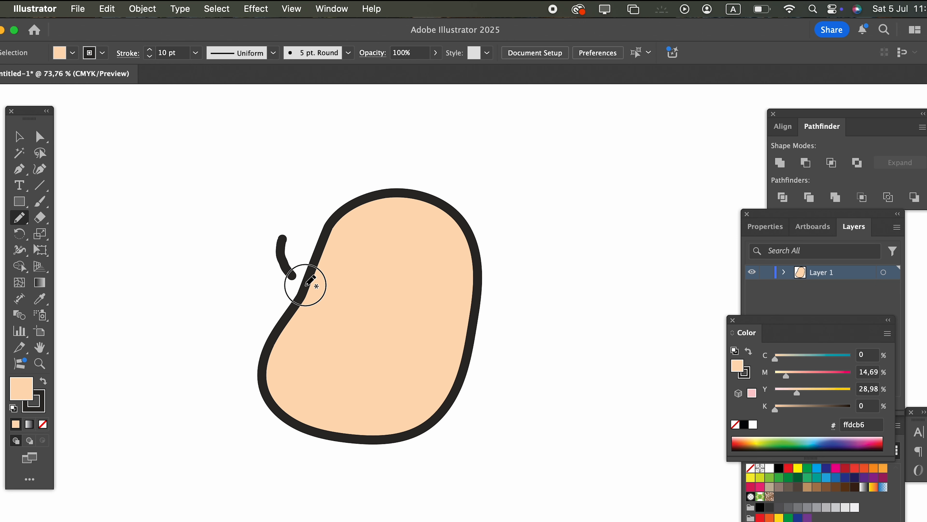
pyautogui.moveTo(351, 270)
pyautogui.mouseDown()
pyautogui.moveTo(377, 292)
pyautogui.moveTo(504, 283)
pyautogui.moveTo(519, 252)
pyautogui.moveTo(526, 168)
pyautogui.moveTo(492, 145)
pyautogui.moveTo(478, 150)
pyautogui.moveTo(461, 130)
pyautogui.moveTo(401, 136)
pyautogui.moveTo(390, 152)
pyautogui.moveTo(376, 132)
pyautogui.moveTo(309, 124)
pyautogui.moveTo(291, 149)
pyautogui.moveTo(289, 174)
pyautogui.moveTo(260, 207)
pyautogui.mouseUp()
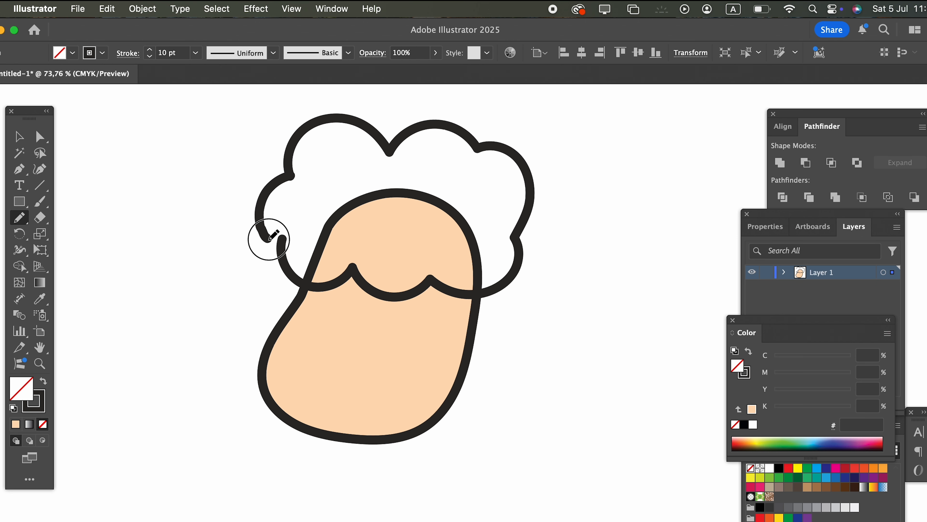
pyautogui.moveTo(278, 243); pyautogui.dragTo(282, 241)
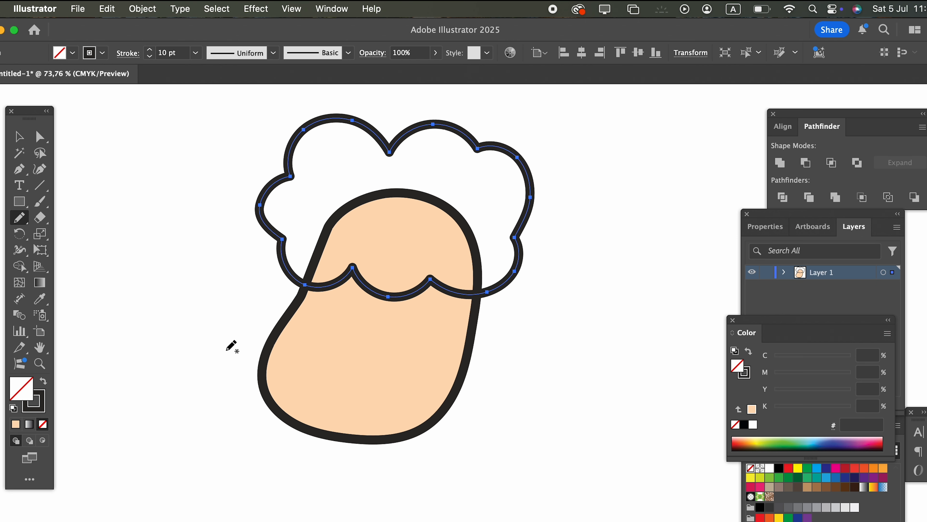
# Fill the wool shape on the head with the very pale pink #fff1e9.
pyautogui.doubleClick(24, 394)
pyautogui.moveTo(522, 365); pyautogui.dragTo(519, 297)
pyautogui.click(809, 314)
pyautogui.click(19, 140)
pyautogui.click(119, 234)
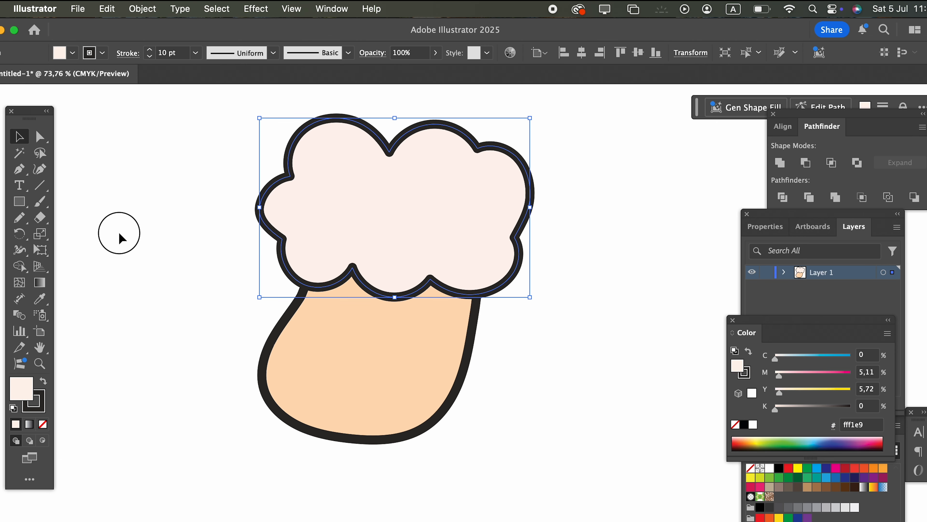
# Change the face's fill to the darker peach #f2c9a7.
pyautogui.press('z')
pyautogui.moveTo(534, 315); pyautogui.dragTo(548, 335)
pyautogui.moveTo(552, 344); pyautogui.dragTo(564, 319)
pyautogui.press('v')
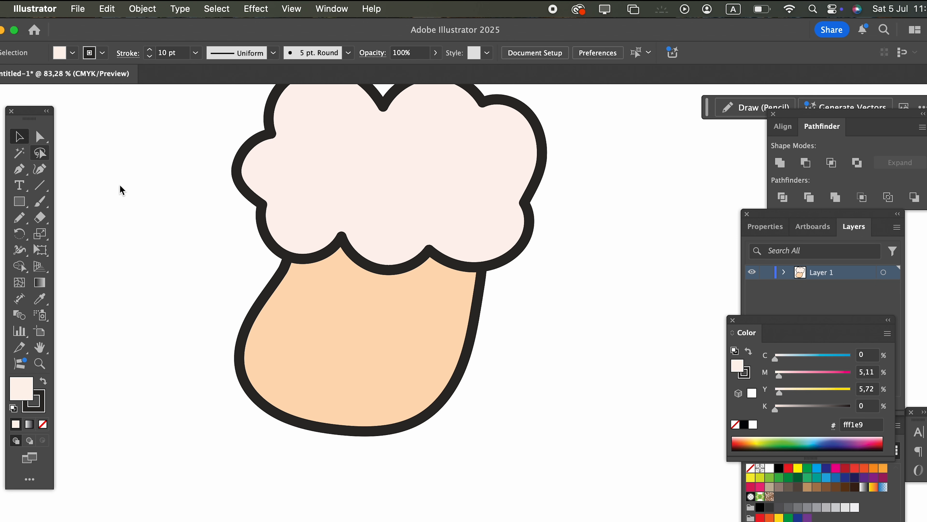
pyautogui.click(255, 322)
pyautogui.doubleClick(25, 389)
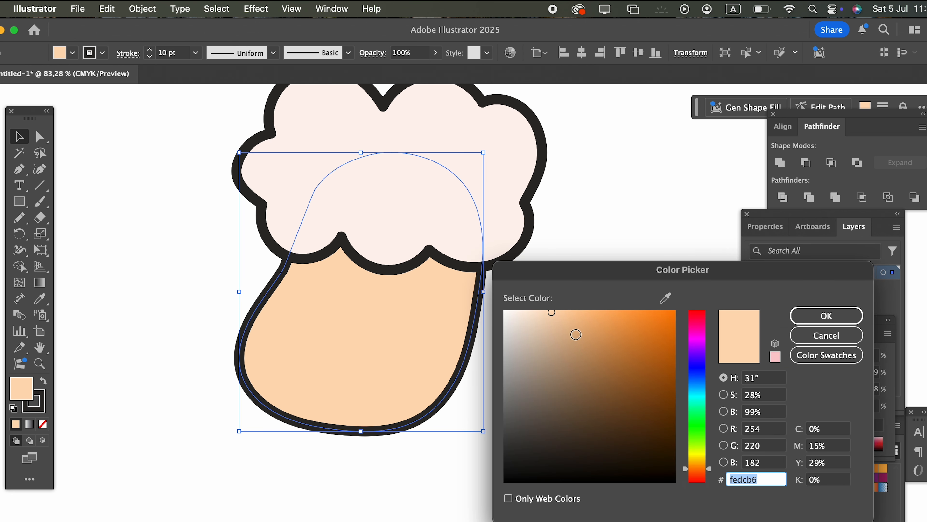
pyautogui.moveTo(706, 469); pyautogui.dragTo(706, 473)
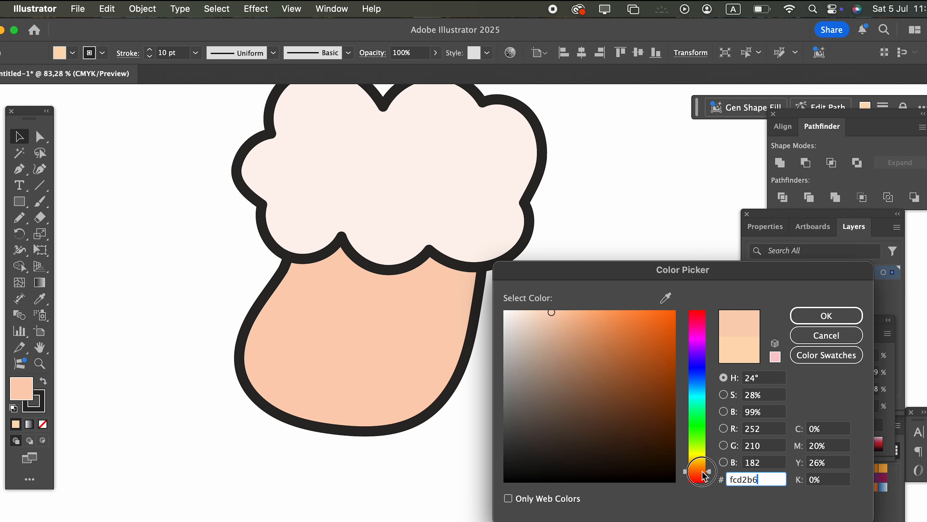
pyautogui.moveTo(554, 315); pyautogui.dragTo(558, 318)
pyautogui.click(698, 467)
pyautogui.click(702, 473)
pyautogui.click(827, 315)
# Draw a drooping teardrop ear on the right side of the head with the Pencil tool and fill it with the face colour.
pyautogui.moveTo(588, 316); pyautogui.dragTo(520, 361)
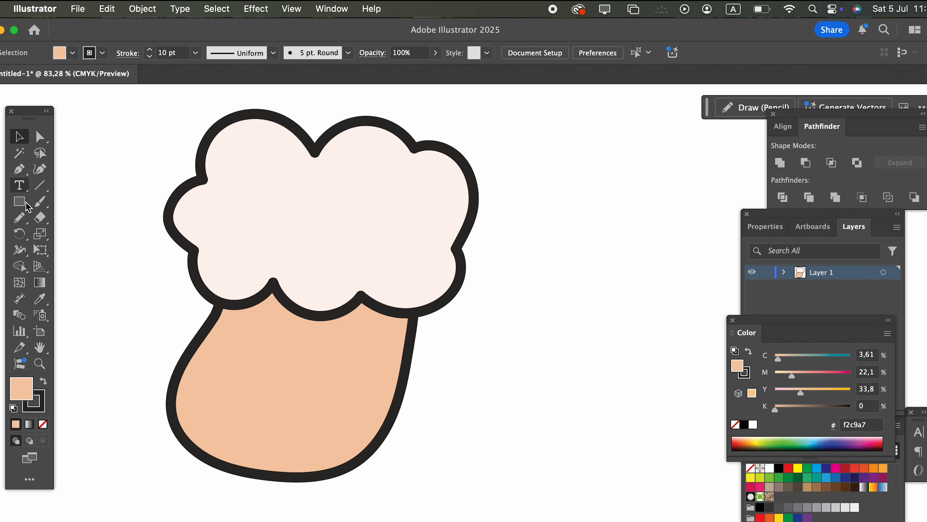
pyautogui.click(22, 224)
pyautogui.moveTo(440, 249)
pyautogui.mouseDown()
pyautogui.moveTo(530, 311)
pyautogui.moveTo(535, 347)
pyautogui.moveTo(527, 377)
pyautogui.moveTo(486, 391)
pyautogui.moveTo(443, 381)
pyautogui.moveTo(418, 340)
pyautogui.moveTo(416, 252)
pyautogui.mouseUp()
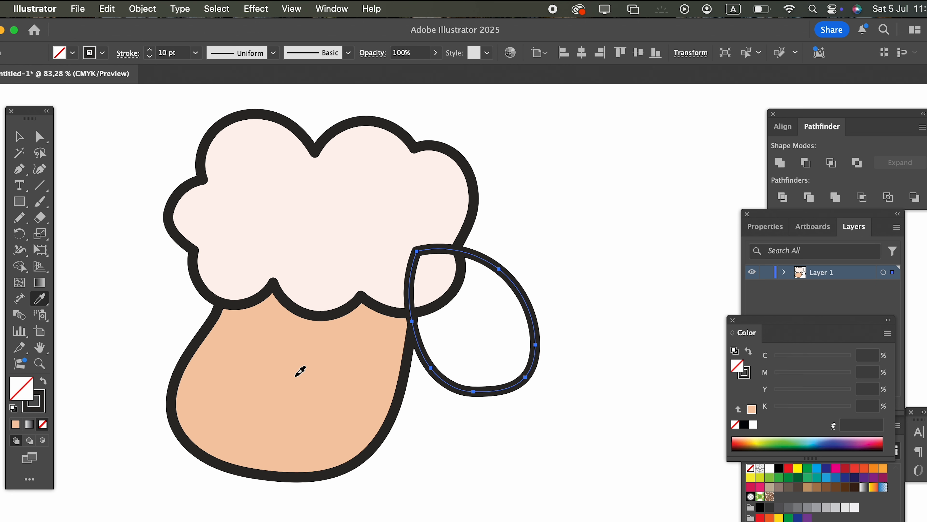
pyautogui.click(296, 377)
pyautogui.click(22, 139)
pyautogui.click(91, 252)
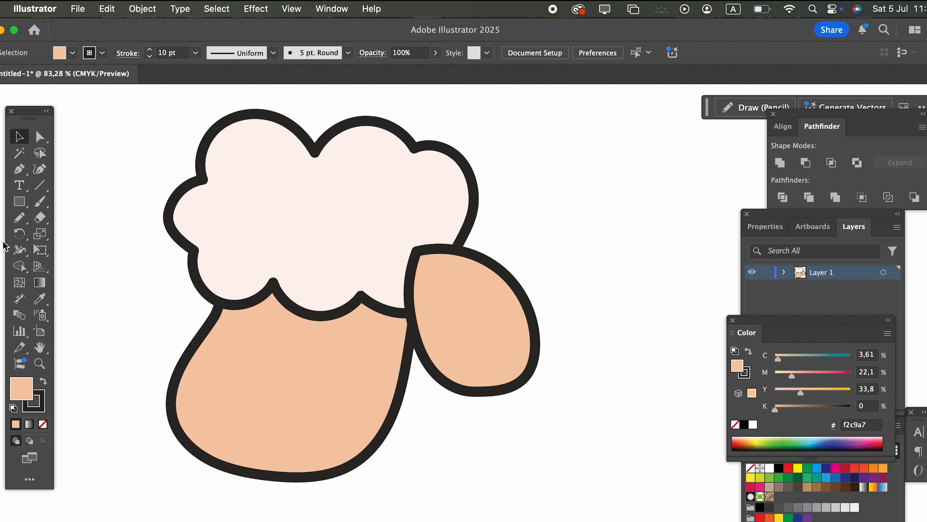
# Send the right ear to the back and nudge it slightly left toward the head.
pyautogui.click(470, 325)
pyautogui.click(142, 9)
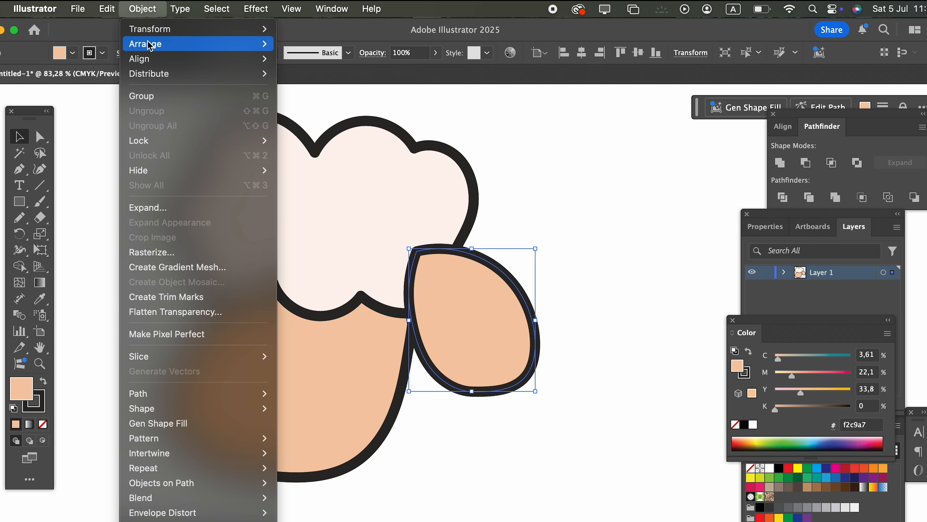
pyautogui.moveTo(146, 41)
pyautogui.click(365, 88)
pyautogui.click(599, 356)
pyautogui.moveTo(497, 339)
pyautogui.mouseDown()
pyautogui.moveTo(466, 336)
pyautogui.moveTo(488, 339)
pyautogui.mouseUp()
# Send the face shape to the back so it sits behind the right ear.
pyautogui.click(405, 431)
pyautogui.click(143, 9)
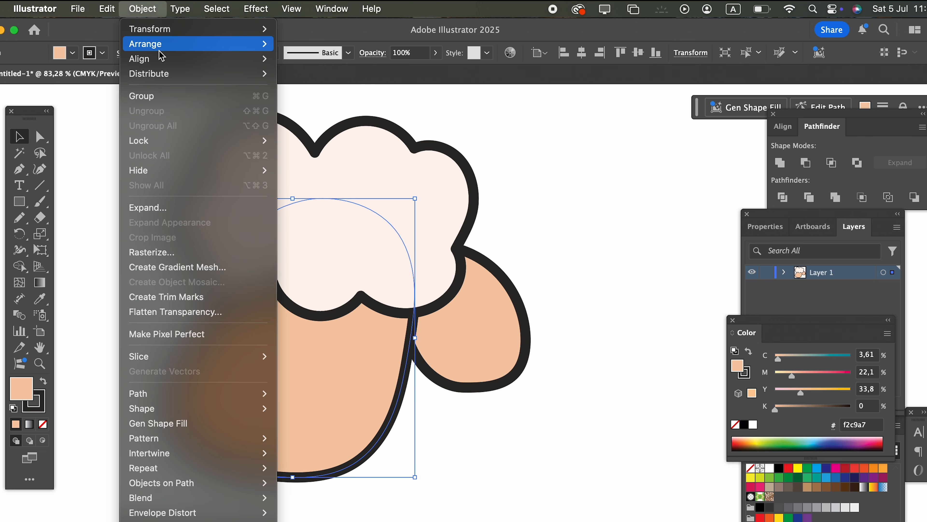
pyautogui.moveTo(160, 44)
pyautogui.click(365, 87)
pyautogui.click(584, 351)
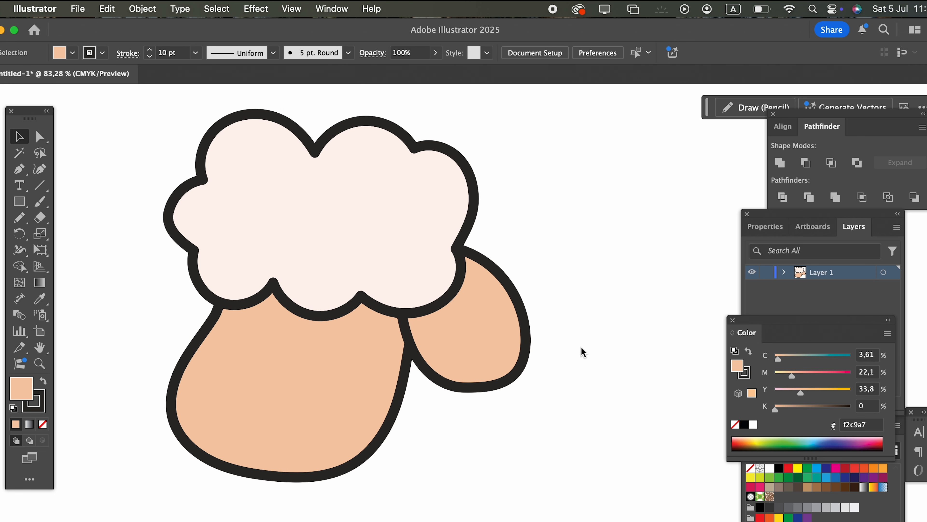
# Create a copy of the ear reflected on the vertical axis, place it on the head's left side, and tilt it outward and upward.
pyautogui.click(491, 359)
pyautogui.click(142, 8)
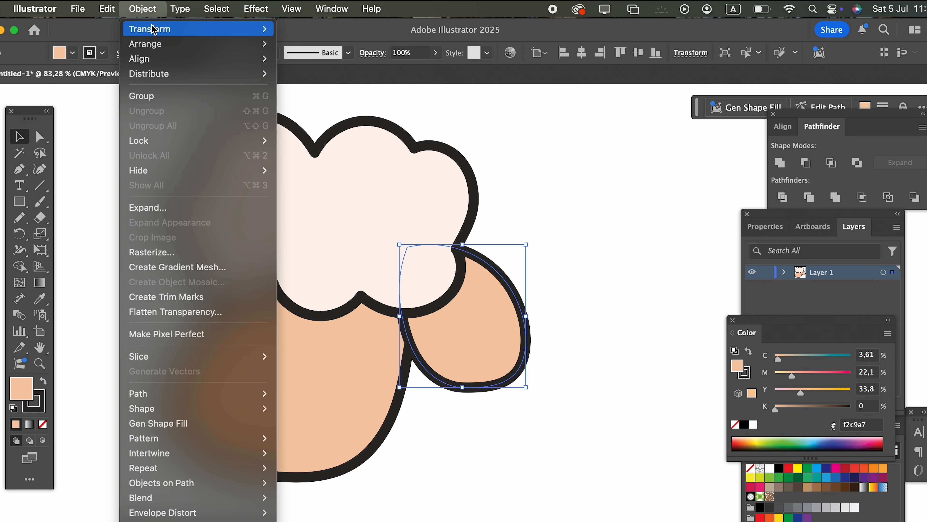
pyautogui.moveTo(157, 29)
pyautogui.click(347, 81)
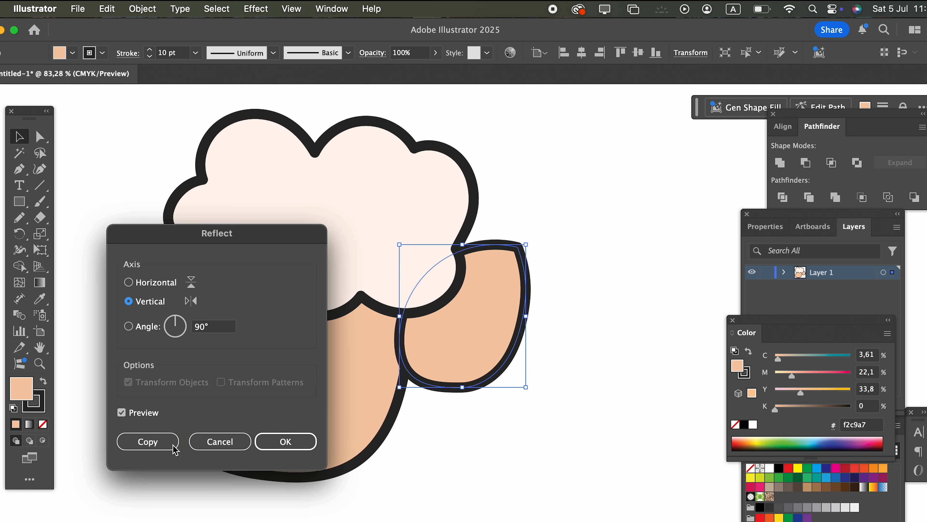
pyautogui.click(148, 441)
pyautogui.moveTo(459, 341); pyautogui.dragTo(171, 341)
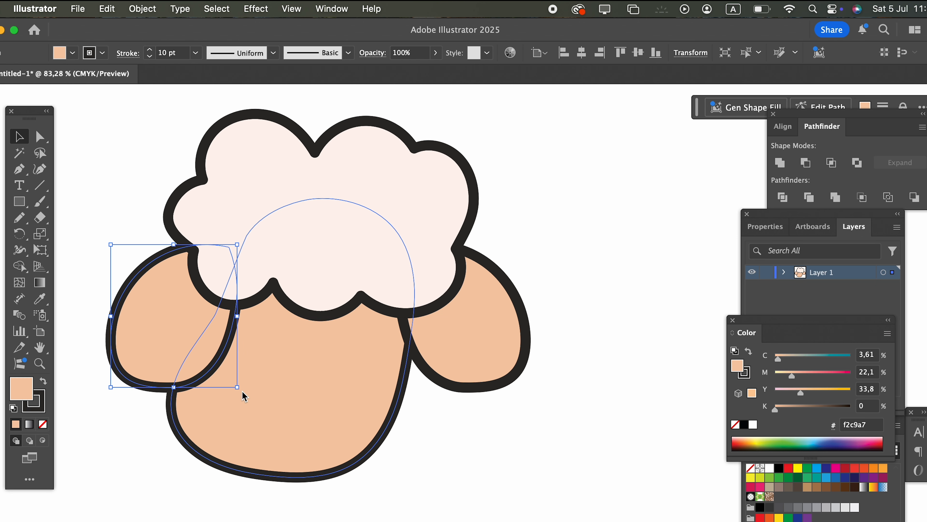
pyautogui.moveTo(242, 389); pyautogui.dragTo(161, 242)
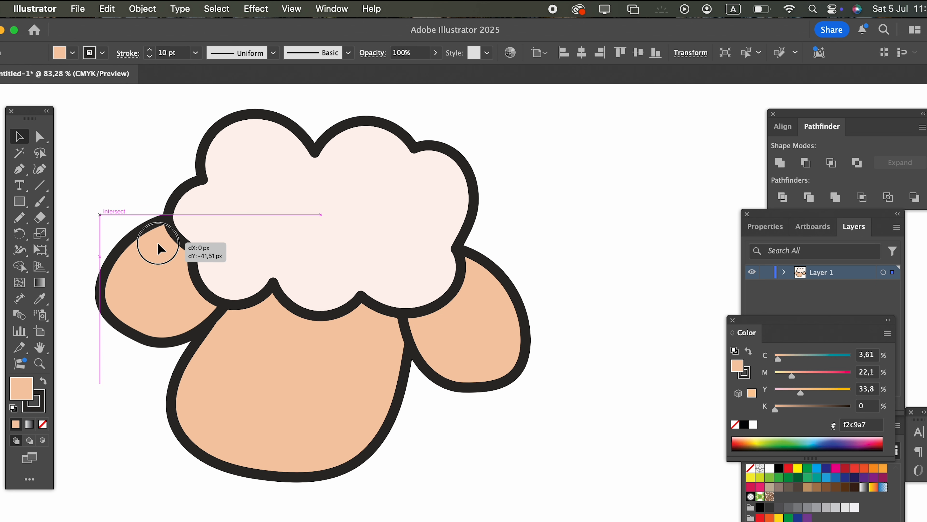
pyautogui.click(500, 459)
# Draw a large, closed, cloud-shaped sheep body extending right from the head with the Pencil tool.
pyautogui.moveTo(507, 434); pyautogui.dragTo(329, 352)
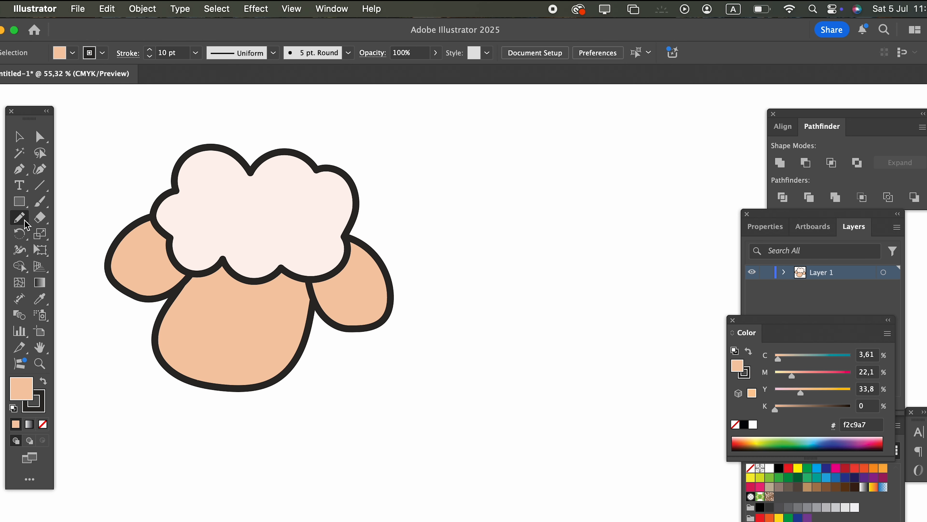
pyautogui.moveTo(298, 333)
pyautogui.mouseDown()
pyautogui.moveTo(316, 381)
pyautogui.moveTo(401, 413)
pyautogui.moveTo(430, 396)
pyautogui.mouseUp()
pyautogui.press('super+z')
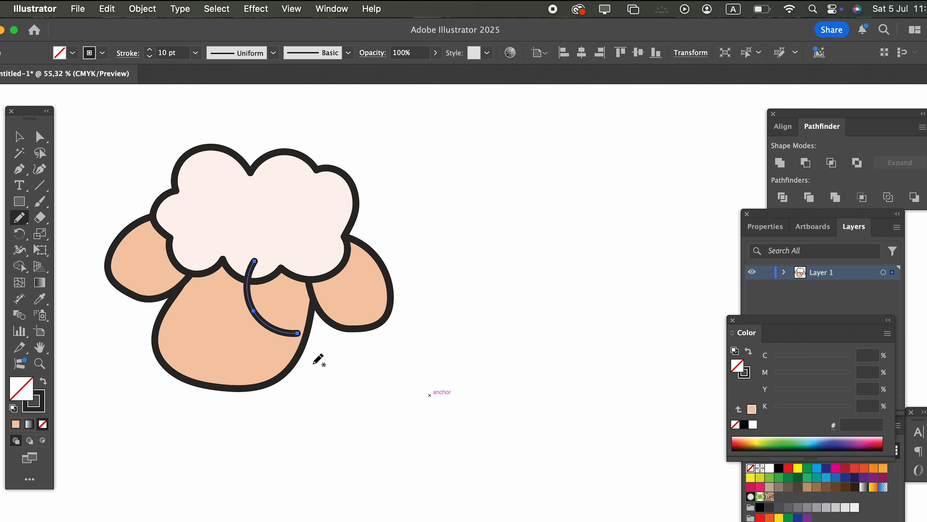
pyautogui.moveTo(299, 341)
pyautogui.mouseDown()
pyautogui.moveTo(434, 406)
pyautogui.moveTo(480, 392)
pyautogui.moveTo(522, 412)
pyautogui.moveTo(585, 363)
pyautogui.moveTo(622, 293)
pyautogui.moveTo(610, 227)
pyautogui.moveTo(574, 168)
pyautogui.moveTo(553, 164)
pyautogui.moveTo(548, 124)
pyautogui.moveTo(456, 87)
pyautogui.moveTo(426, 107)
pyautogui.moveTo(349, 83)
pyautogui.moveTo(239, 147)
pyautogui.moveTo(216, 210)
pyautogui.moveTo(218, 243)
pyautogui.moveTo(255, 261)
pyautogui.mouseUp()
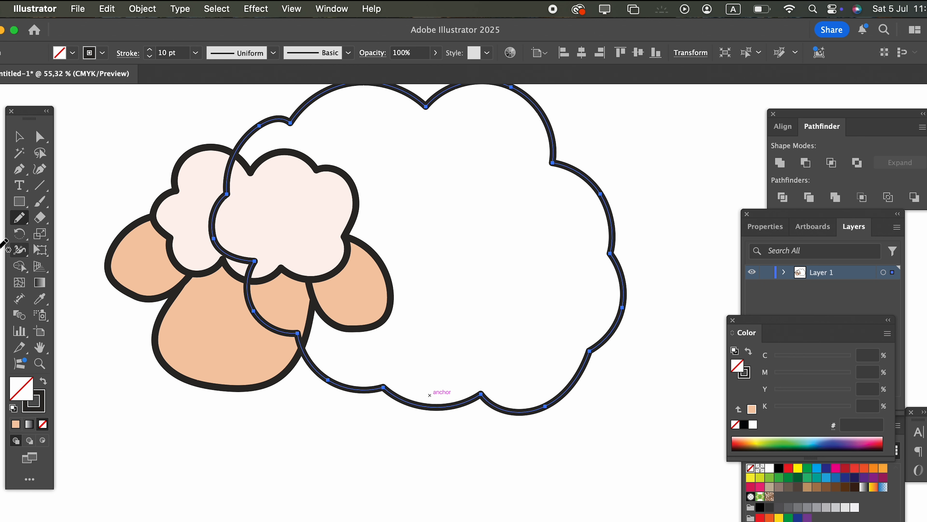
# Fill the body with the pale pink sampled from the head's wool.
pyautogui.click(215, 230)
pyautogui.click(29, 144)
pyautogui.doubleClick(17, 136)
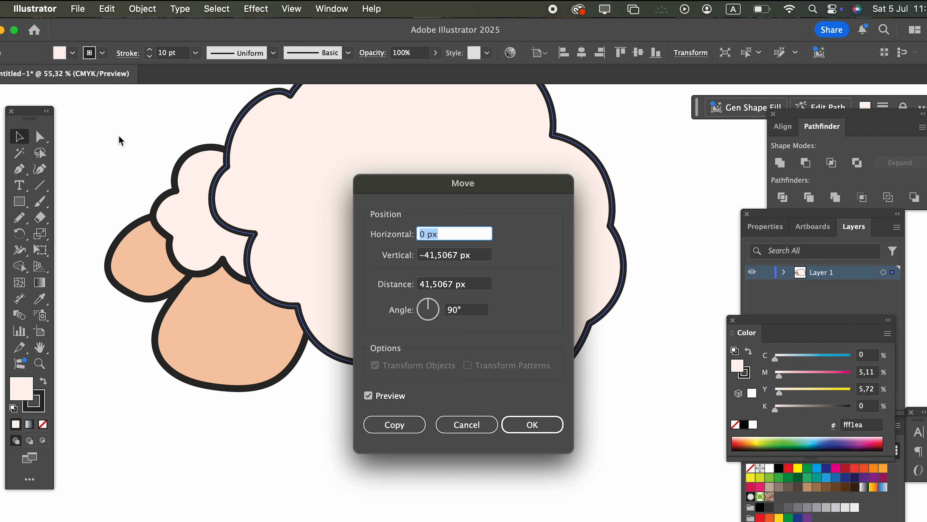
pyautogui.click(465, 422)
# Send the woolly body shape to the back, behind the head and ears.
pyautogui.moveTo(671, 343); pyautogui.dragTo(617, 390)
pyautogui.click(618, 390)
pyautogui.moveTo(411, 328); pyautogui.dragTo(421, 320)
pyautogui.click(142, 8)
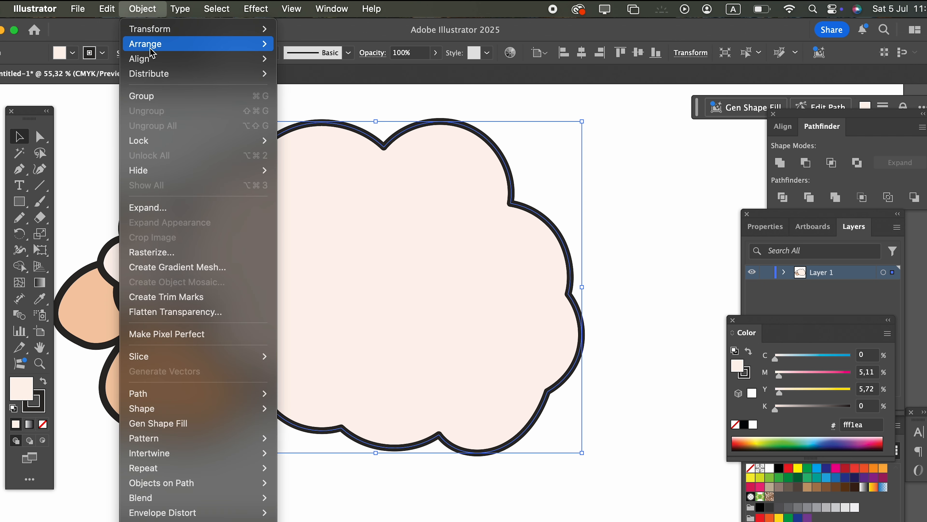
pyautogui.moveTo(204, 42)
pyautogui.click(364, 88)
# Rotate the body slightly counter-clockwise and reposition it behind the head.
pyautogui.moveTo(559, 363); pyautogui.dragTo(538, 372)
pyautogui.moveTo(627, 402); pyautogui.dragTo(644, 372)
pyautogui.moveTo(585, 435); pyautogui.dragTo(613, 376)
pyautogui.click(635, 451)
pyautogui.moveTo(579, 456); pyautogui.dragTo(609, 475)
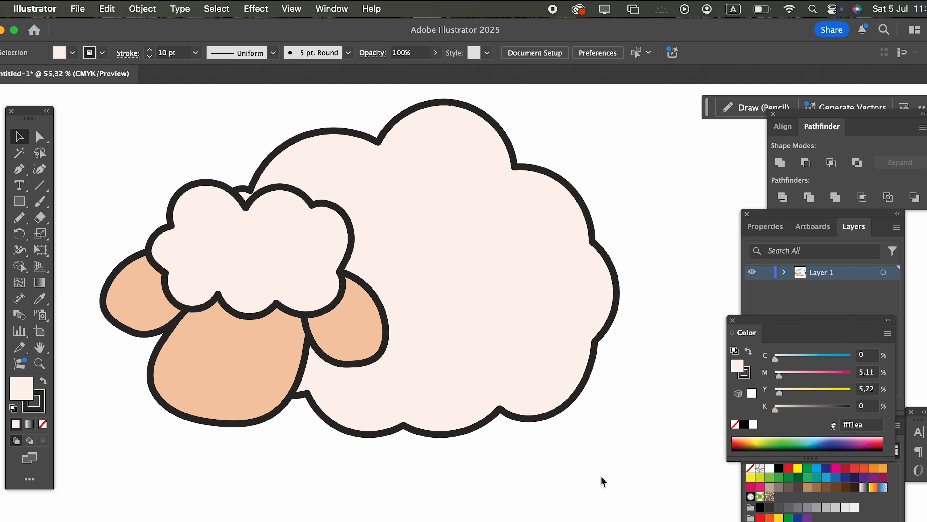
# Draw a narrow, closed leg shape hanging from the body's lower edge with the Pencil tool.
pyautogui.press('z')
pyautogui.moveTo(538, 442); pyautogui.dragTo(540, 312)
pyautogui.moveTo(474, 406); pyautogui.dragTo(522, 413)
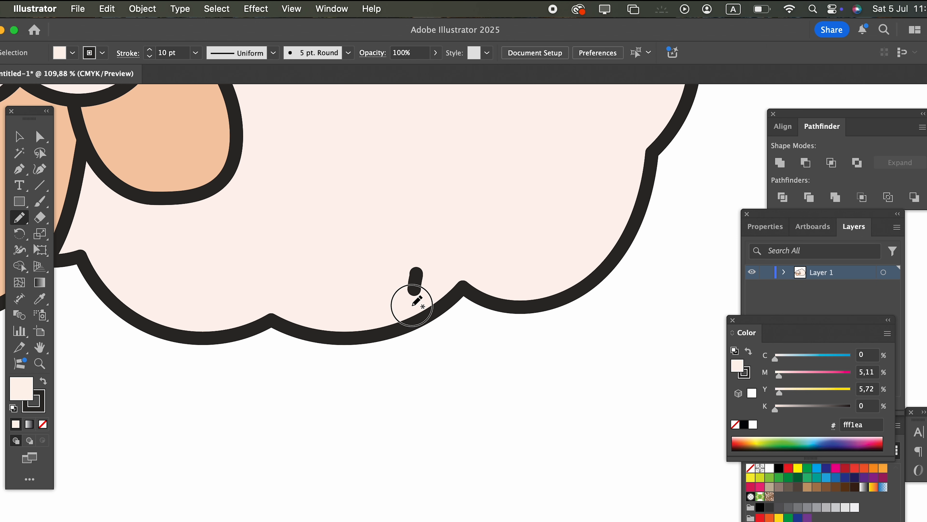
pyautogui.press('super+z')
pyautogui.moveTo(412, 277)
pyautogui.mouseDown()
pyautogui.moveTo(399, 410)
pyautogui.moveTo(410, 479)
pyautogui.moveTo(442, 489)
pyautogui.moveTo(463, 476)
pyautogui.moveTo(456, 368)
pyautogui.moveTo(468, 268)
pyautogui.moveTo(411, 274)
pyautogui.mouseUp()
# Fill the leg with the peach colour sampled from the face.
pyautogui.scroll(-4, 424, 277)
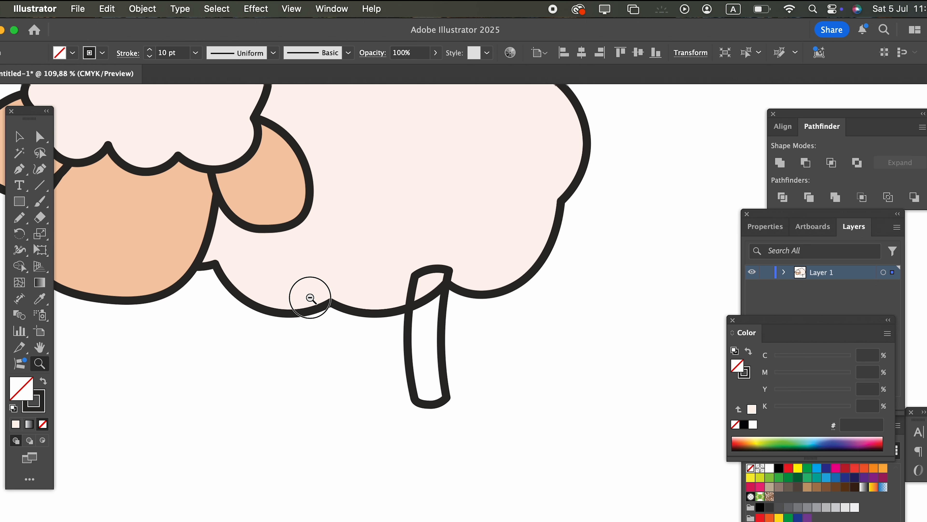
pyautogui.click(42, 301)
pyautogui.click(181, 266)
pyautogui.press('z')
pyautogui.moveTo(420, 369); pyautogui.dragTo(454, 418)
pyautogui.click(17, 139)
pyautogui.click(226, 334)
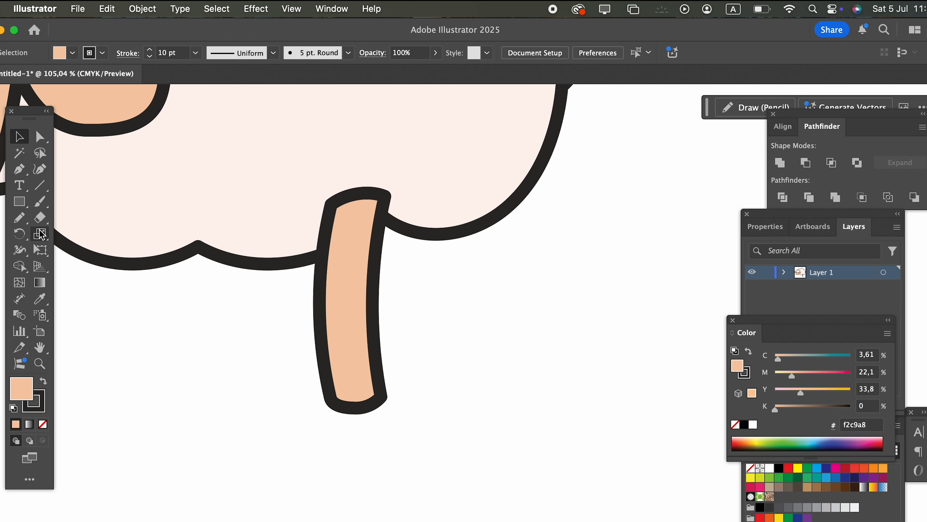
# Draw a closed, rounded hoof over the leg's lower end with the Pencil tool and fill it with colour 332e29.
pyautogui.click(24, 217)
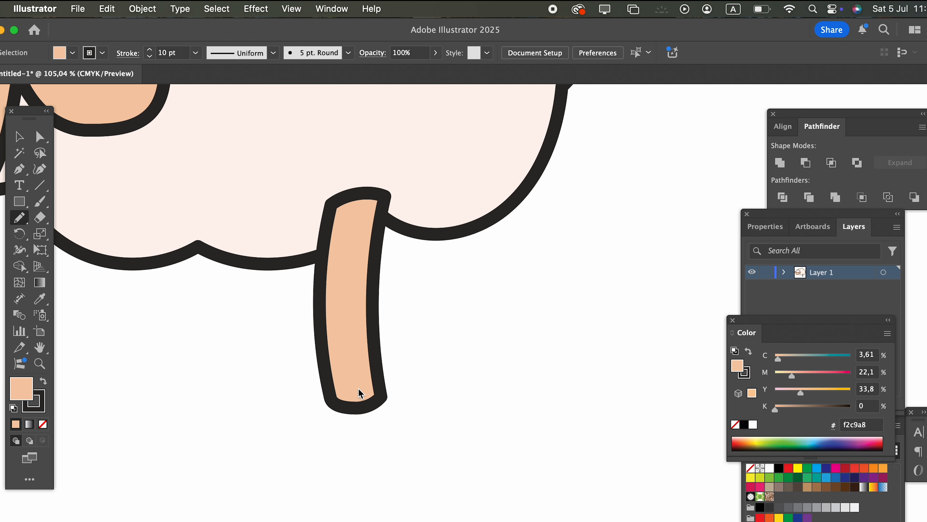
pyautogui.moveTo(326, 375)
pyautogui.mouseDown()
pyautogui.moveTo(309, 423)
pyautogui.moveTo(315, 453)
pyautogui.moveTo(385, 463)
pyautogui.moveTo(417, 427)
pyautogui.moveTo(376, 369)
pyautogui.mouseUp()
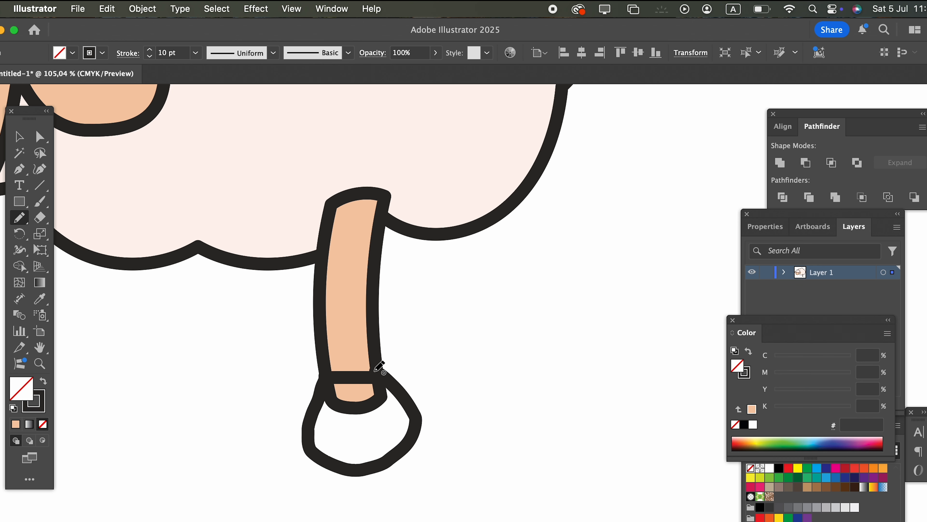
pyautogui.doubleClick(19, 389)
pyautogui.write('332e29')
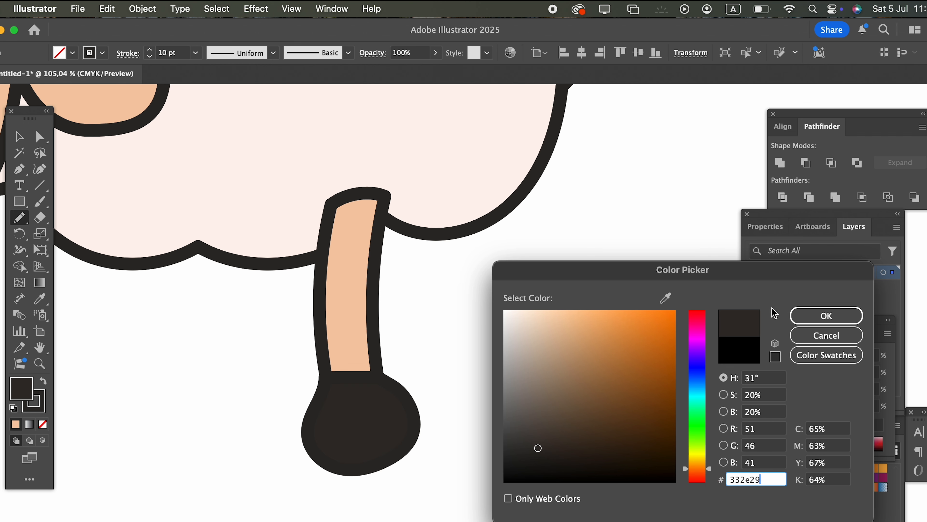
pyautogui.click(826, 315)
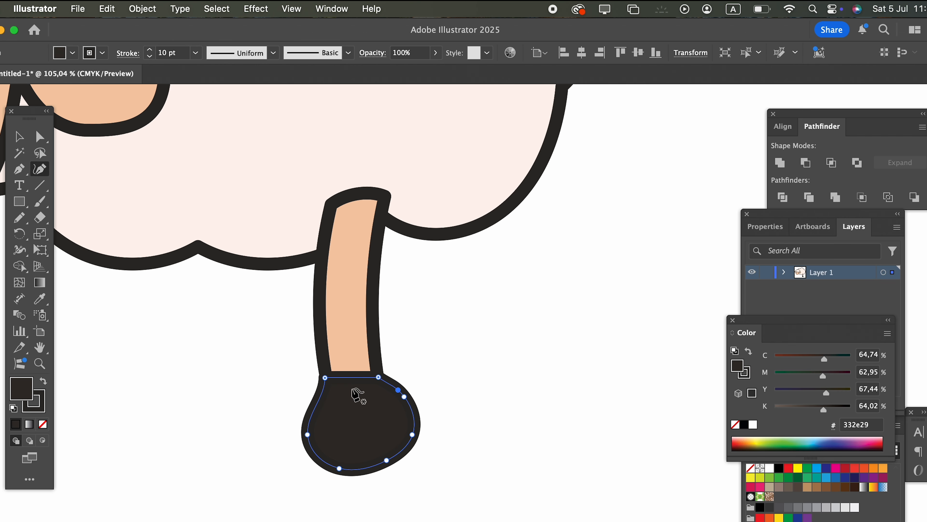
# Bow the hoof's upper edge slightly downward with the Curvature tool.
pyautogui.click(358, 377)
pyautogui.moveTo(357, 377); pyautogui.dragTo(361, 383)
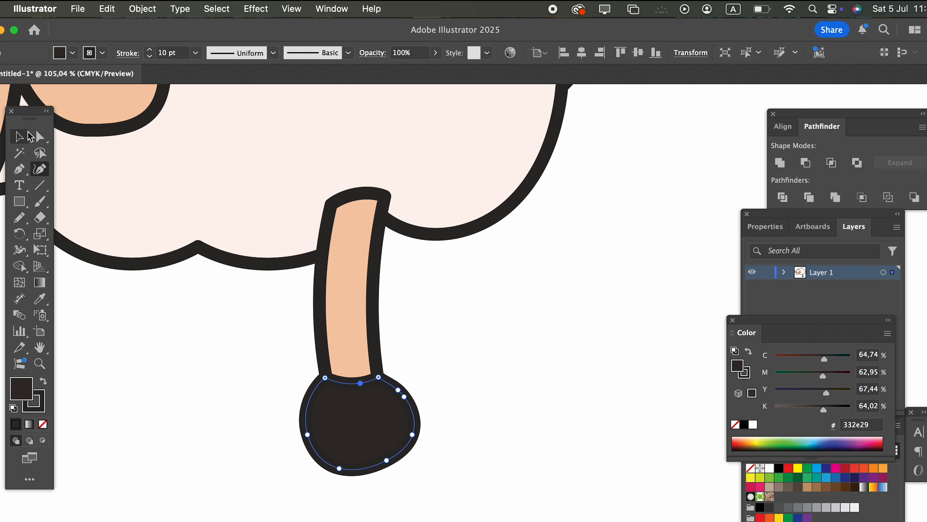
pyautogui.click(29, 136)
pyautogui.click(461, 461)
# Send the leg and hoof to the back and move them up and right beneath the body's lower edge.
pyautogui.moveTo(436, 478); pyautogui.dragTo(247, 330)
pyautogui.click(142, 9)
pyautogui.moveTo(149, 41)
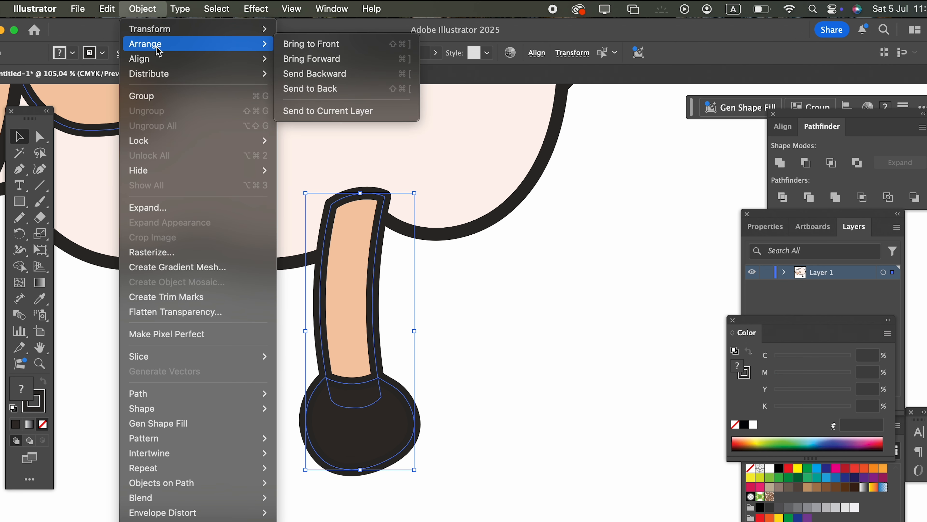
pyautogui.click(325, 87)
pyautogui.moveTo(492, 483); pyautogui.dragTo(384, 314)
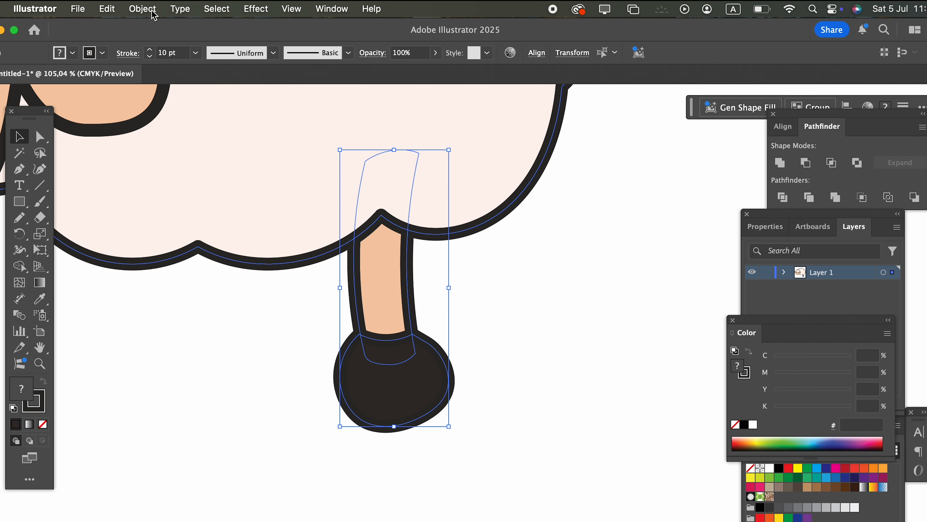
# Group the leg with its hoof and place a pasted copy to its left, slightly higher behind the body.
pyautogui.click(143, 9)
pyautogui.click(160, 103)
pyautogui.click(107, 9)
pyautogui.click(125, 81)
pyautogui.click(112, 11)
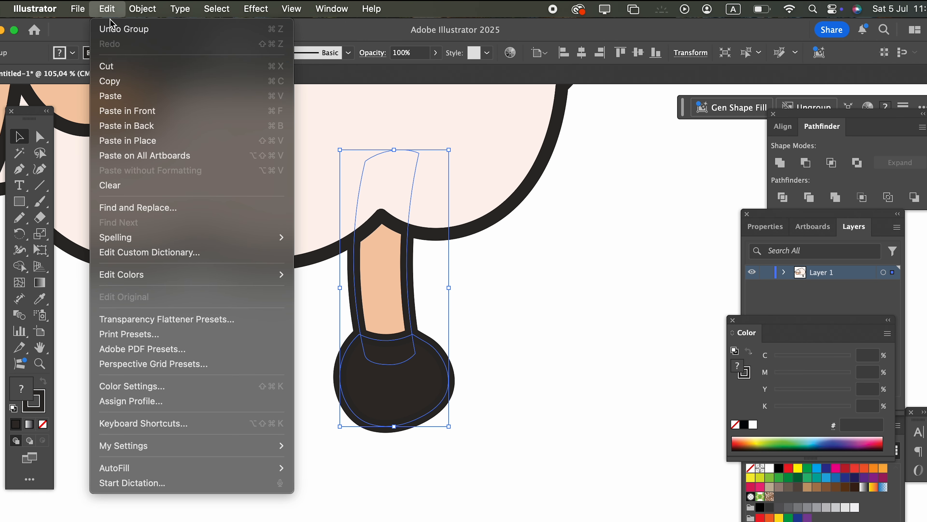
pyautogui.click(120, 111)
pyautogui.moveTo(379, 275); pyautogui.dragTo(269, 322)
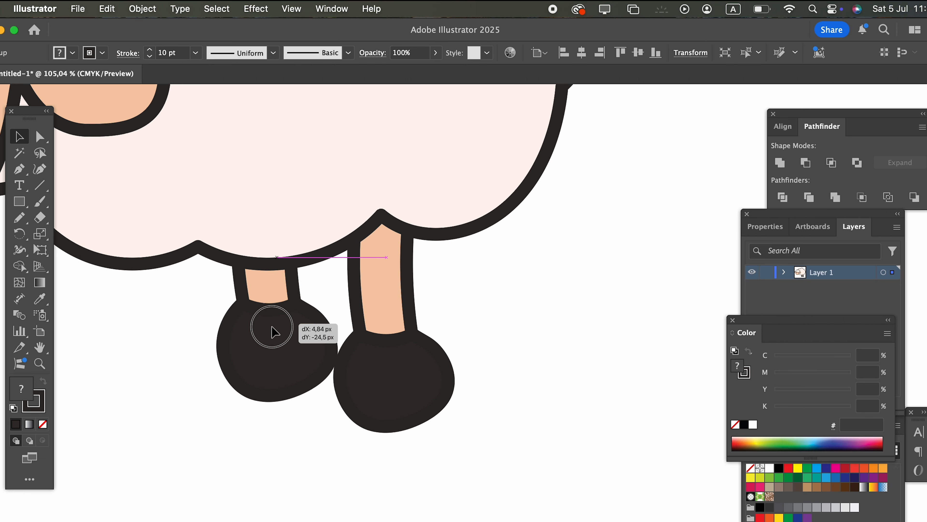
# Duplicate both legs together and place the copied pair further left, near the head.
pyautogui.keyDown('shift'); pyautogui.click(398, 387); pyautogui.keyUp('shift')
pyautogui.click(107, 10)
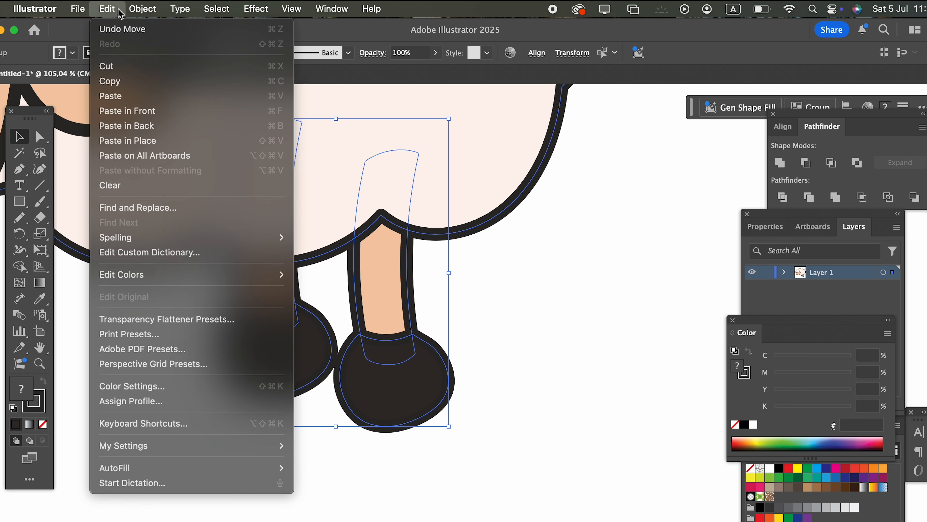
pyautogui.click(125, 82)
pyautogui.click(103, 9)
pyautogui.click(175, 111)
pyautogui.moveTo(406, 396); pyautogui.dragTo(161, 363)
pyautogui.click(567, 374)
# Select all four legs and shift them slightly right and up beneath the body.
pyautogui.press('z')
pyautogui.moveTo(600, 354); pyautogui.dragTo(337, 377)
pyautogui.click(336, 376)
pyautogui.click(13, 130)
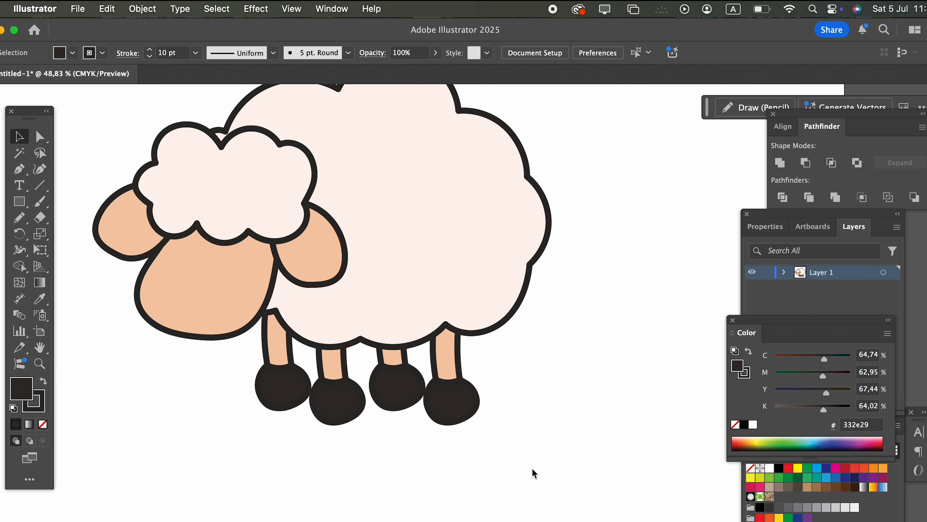
pyautogui.moveTo(224, 366); pyautogui.dragTo(224, 366)
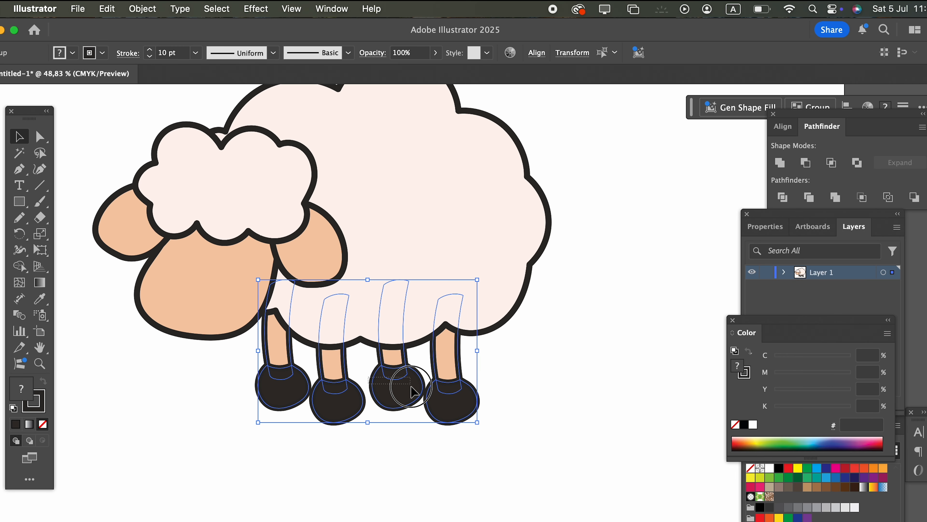
pyautogui.moveTo(506, 436); pyautogui.dragTo(505, 435)
pyautogui.moveTo(230, 370); pyautogui.dragTo(229, 371)
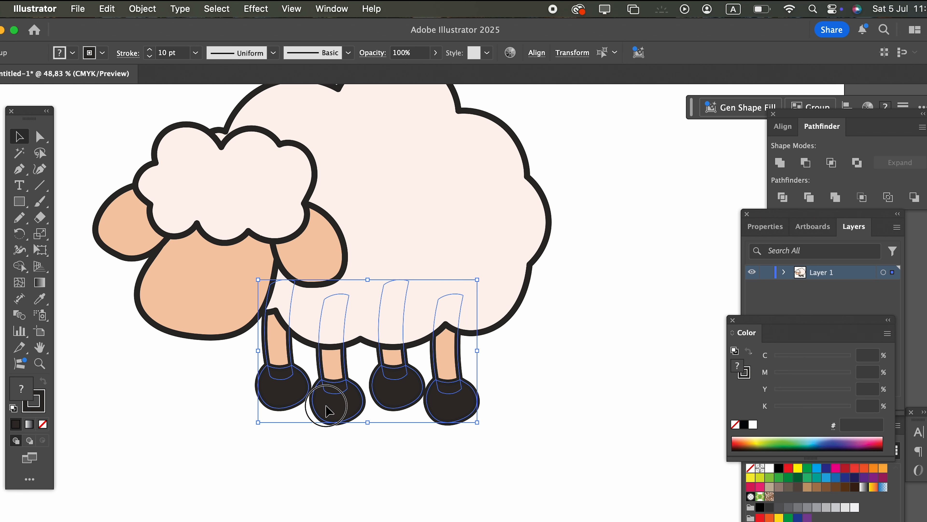
pyautogui.moveTo(326, 406); pyautogui.dragTo(347, 409)
pyautogui.moveTo(433, 402); pyautogui.dragTo(429, 393)
pyautogui.click(594, 381)
# Draw a closed, scalloped tail over the body's rear edge with the Pencil tool and fill it with the sampled wool colour.
pyautogui.press('space')
pyautogui.moveTo(592, 352); pyautogui.dragTo(567, 397)
pyautogui.moveTo(562, 365); pyautogui.dragTo(579, 392)
pyautogui.click(37, 141)
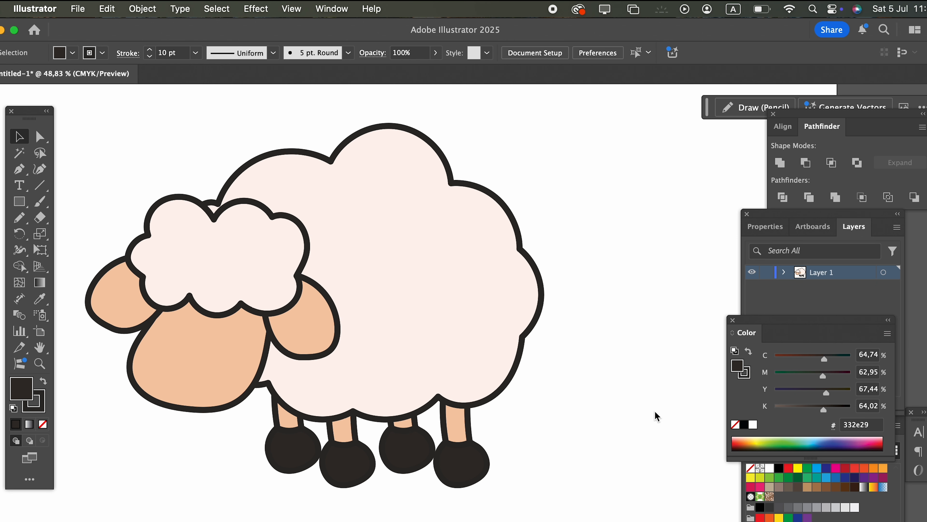
pyautogui.press('z')
pyautogui.click(621, 329)
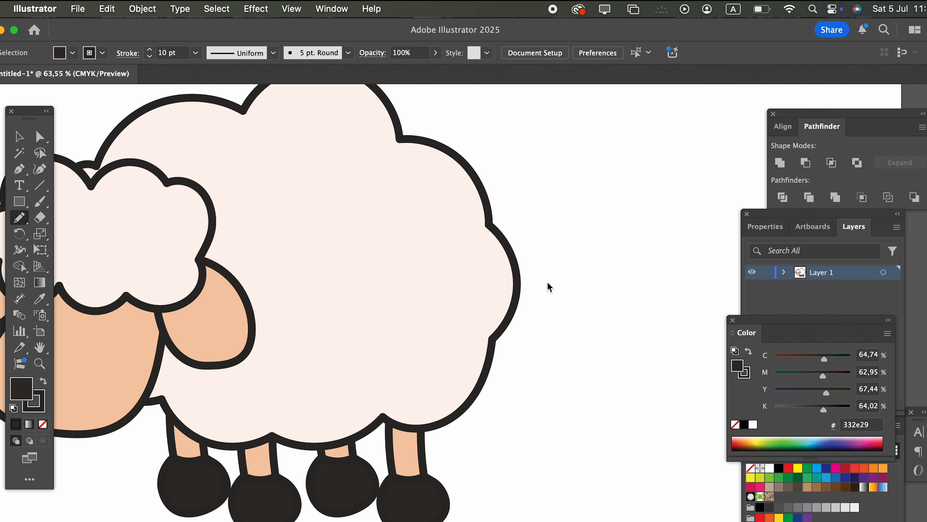
pyautogui.moveTo(475, 241)
pyautogui.mouseDown()
pyautogui.moveTo(499, 191)
pyautogui.moveTo(542, 200)
pyautogui.moveTo(568, 227)
pyautogui.moveTo(566, 320)
pyautogui.moveTo(489, 389)
pyautogui.moveTo(424, 332)
pyautogui.moveTo(411, 281)
pyautogui.moveTo(469, 236)
pyautogui.mouseUp()
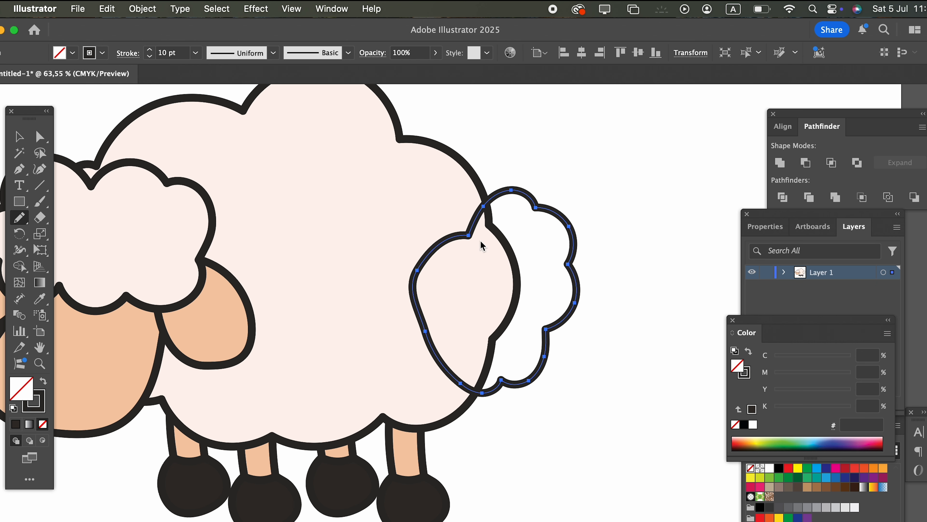
pyautogui.click(291, 252)
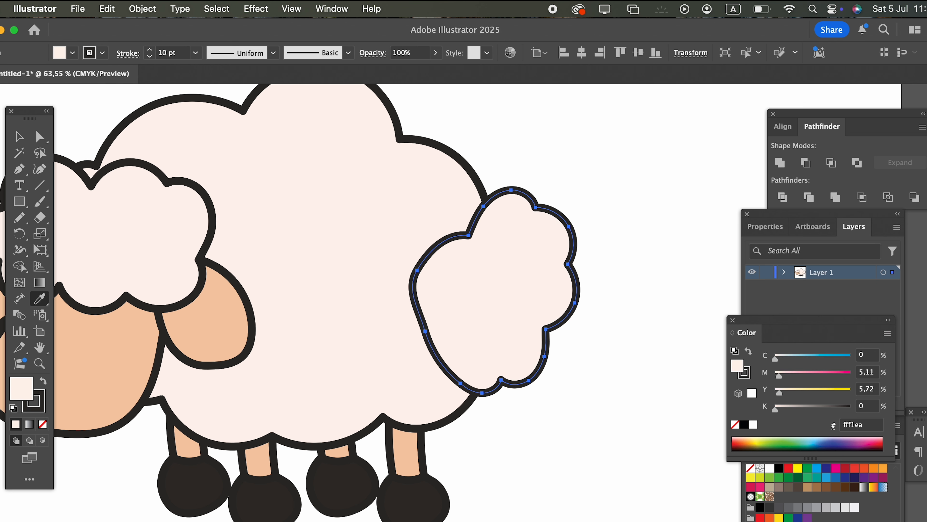
# Send the woolly tail to the back, behind the body.
pyautogui.press('v')
pyautogui.click(589, 328)
pyautogui.click(544, 299)
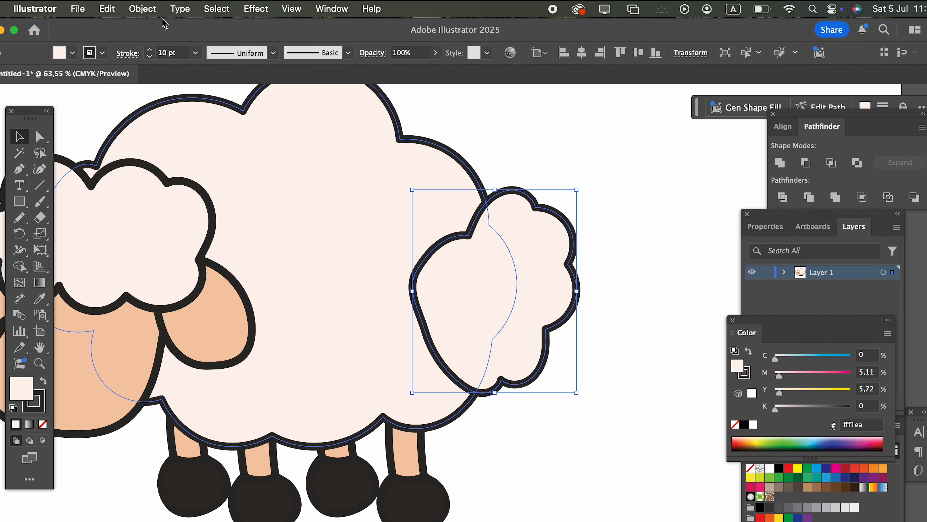
pyautogui.click(142, 8)
pyautogui.moveTo(146, 40)
pyautogui.click(333, 87)
pyautogui.click(643, 328)
pyautogui.press('z')
pyautogui.moveTo(635, 327); pyautogui.dragTo(544, 352)
pyautogui.moveTo(281, 350); pyautogui.dragTo(344, 266)
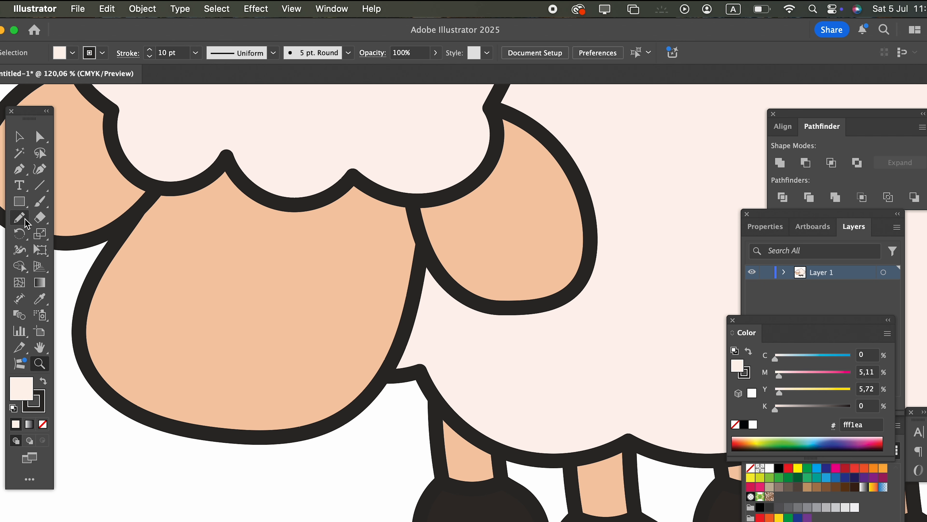
pyautogui.moveTo(333, 228); pyautogui.dragTo(398, 234)
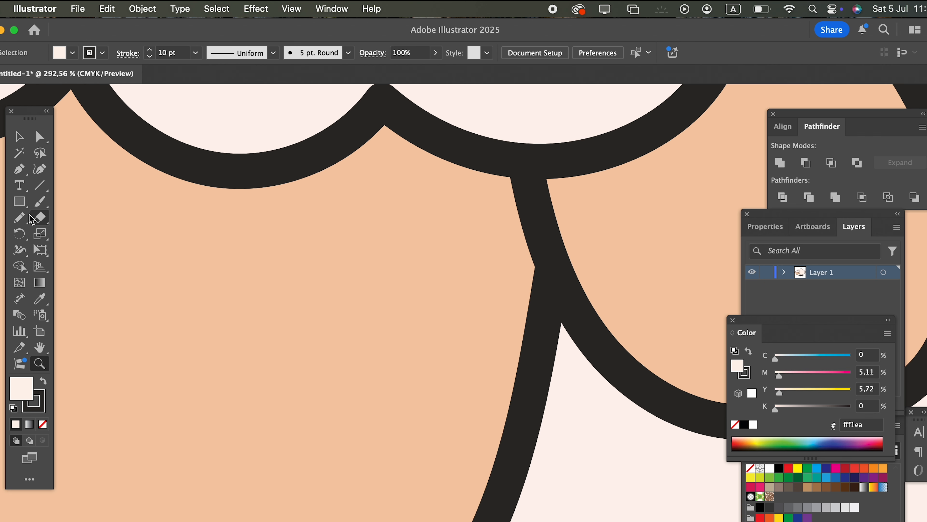
pyautogui.moveTo(177, 221)
pyautogui.mouseDown()
pyautogui.moveTo(390, 254)
pyautogui.moveTo(286, 374)
pyautogui.moveTo(175, 273)
pyautogui.mouseUp()
pyautogui.moveTo(166, 225); pyautogui.dragTo(166, 224)
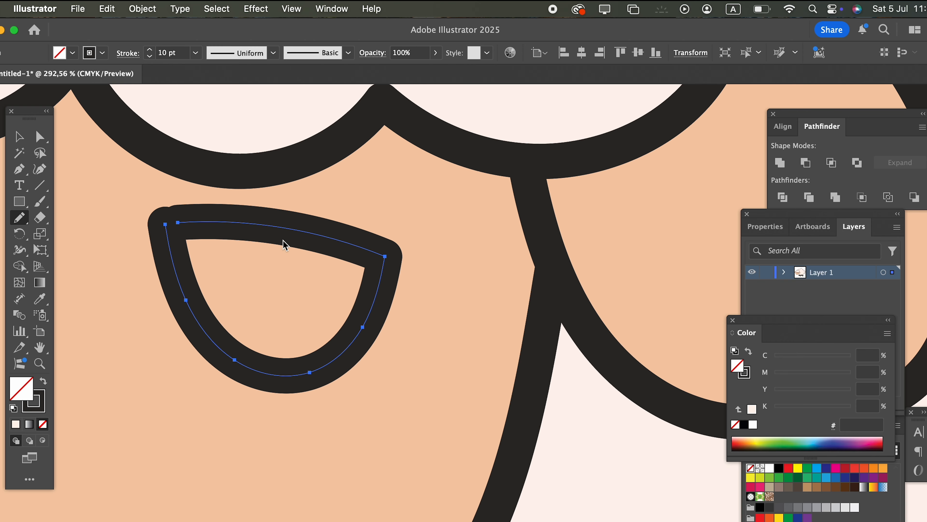
pyautogui.press('z')
pyautogui.moveTo(287, 241); pyautogui.dragTo(29, 269)
pyautogui.click(40, 299)
pyautogui.click(511, 315)
pyautogui.press('z')
pyautogui.moveTo(434, 315); pyautogui.dragTo(730, 318)
pyautogui.moveTo(120, 293); pyautogui.dragTo(452, 325)
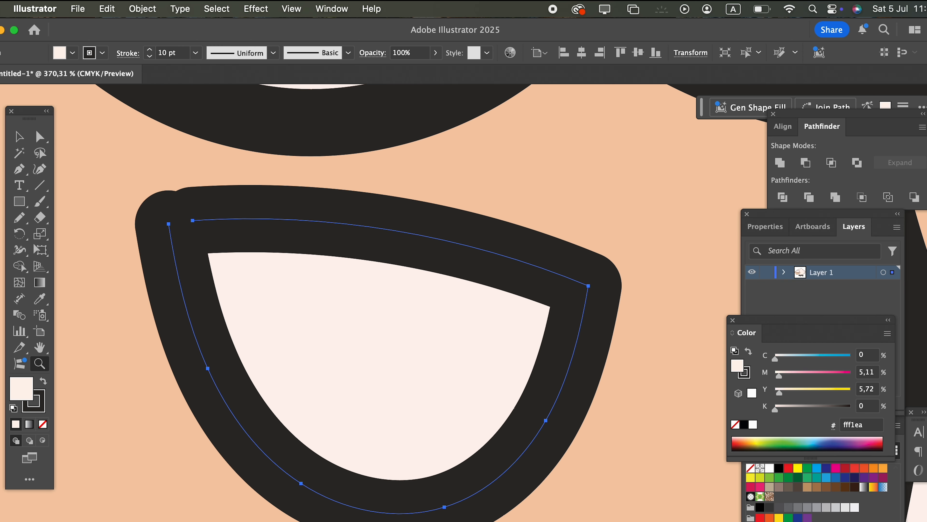
pyautogui.click(40, 171)
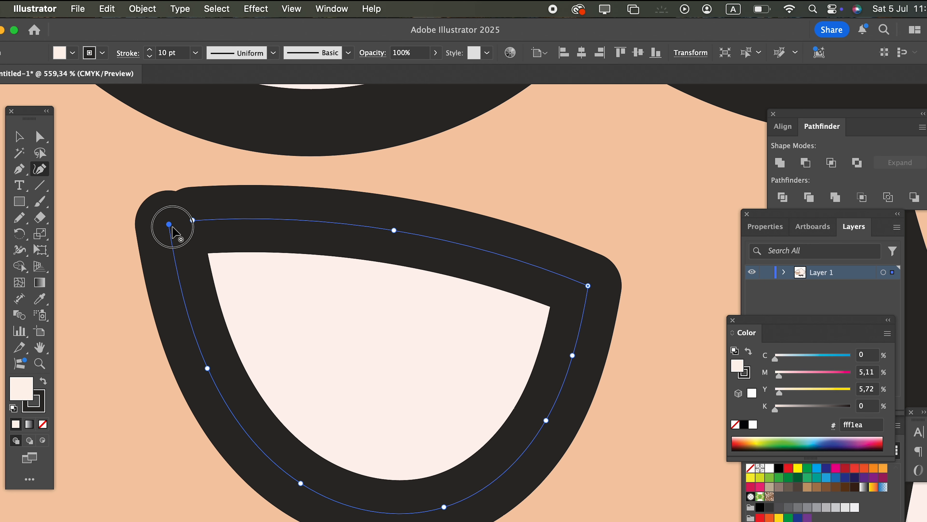
pyautogui.moveTo(172, 226); pyautogui.dragTo(192, 227)
pyautogui.doubleClick(193, 224)
pyautogui.press('z')
pyautogui.moveTo(262, 198); pyautogui.dragTo(165, 237)
pyautogui.click(14, 140)
pyautogui.press('Delete')
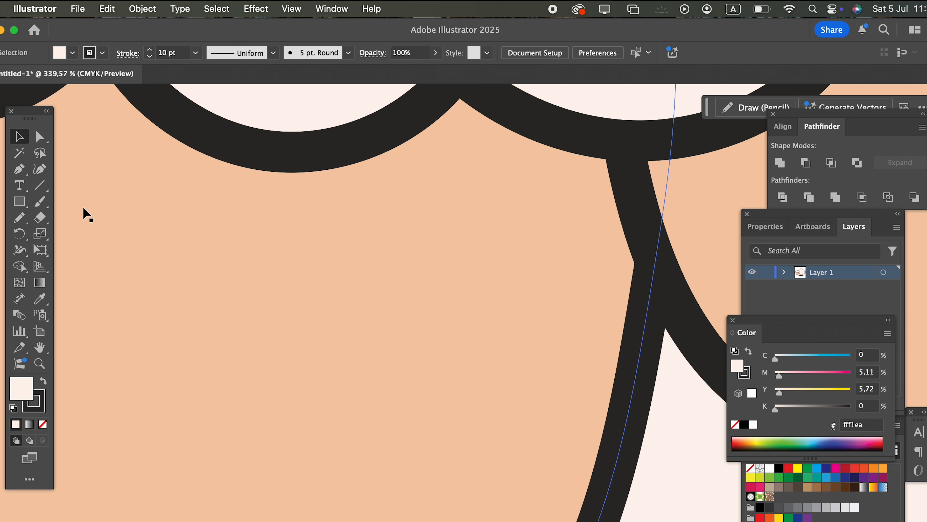
# Draw a closed, half-round eye on the face with the Pencil tool and fill it with the sampled wool colour.
pyautogui.click(25, 219)
pyautogui.moveTo(237, 241)
pyautogui.mouseDown()
pyautogui.moveTo(435, 260)
pyautogui.moveTo(498, 295)
pyautogui.moveTo(498, 308)
pyautogui.moveTo(467, 363)
pyautogui.moveTo(376, 388)
pyautogui.moveTo(308, 371)
pyautogui.moveTo(242, 288)
pyautogui.moveTo(226, 247)
pyautogui.mouseUp()
pyautogui.press('z')
pyautogui.moveTo(318, 231)
pyautogui.mouseDown()
pyautogui.moveTo(140, 231)
pyautogui.moveTo(1, 216)
pyautogui.moveTo(22, 234)
pyautogui.mouseUp()
pyautogui.click(40, 299)
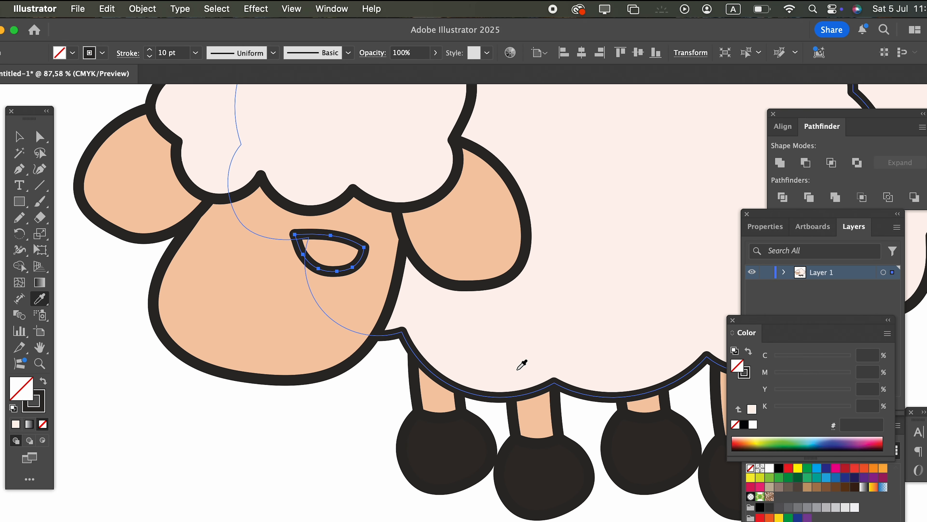
pyautogui.click(519, 366)
# Round out the eye's lower curve and arch its upper lid by moving the anchor points with the Curvature tool.
pyautogui.press('z')
pyautogui.moveTo(363, 239); pyautogui.dragTo(675, 387)
pyautogui.press('space')
pyautogui.moveTo(532, 381); pyautogui.dragTo(682, 326)
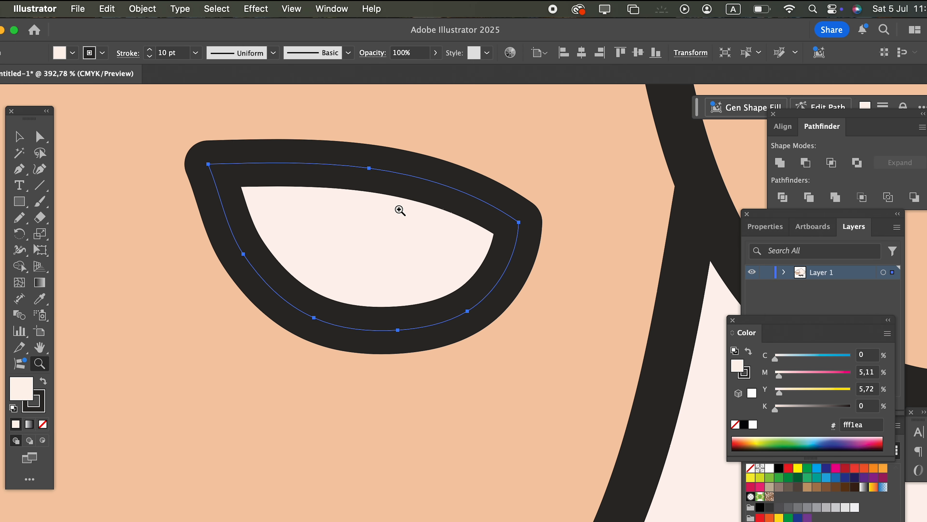
pyautogui.click(40, 168)
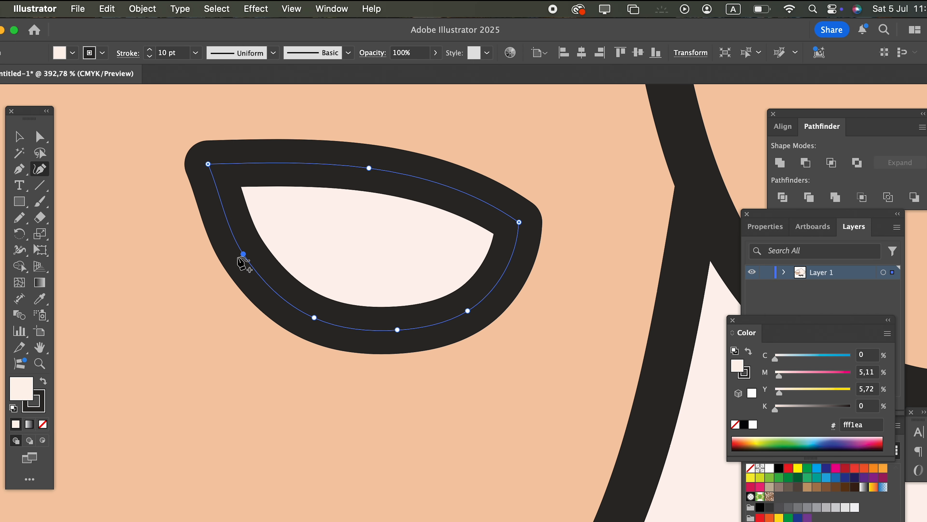
pyautogui.moveTo(240, 255); pyautogui.dragTo(236, 263)
pyautogui.moveTo(315, 323); pyautogui.dragTo(313, 330)
pyautogui.press('super+z')
pyautogui.press('super+z')
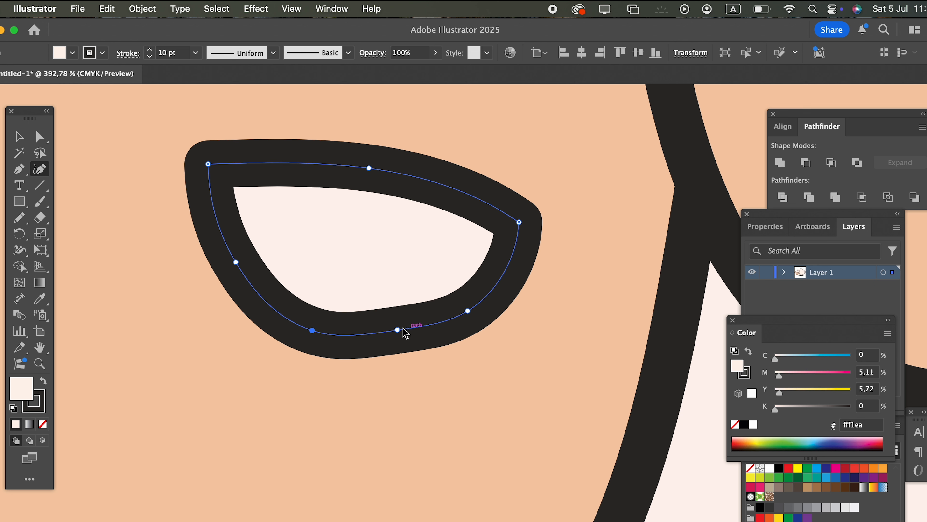
pyautogui.moveTo(397, 330); pyautogui.dragTo(403, 342)
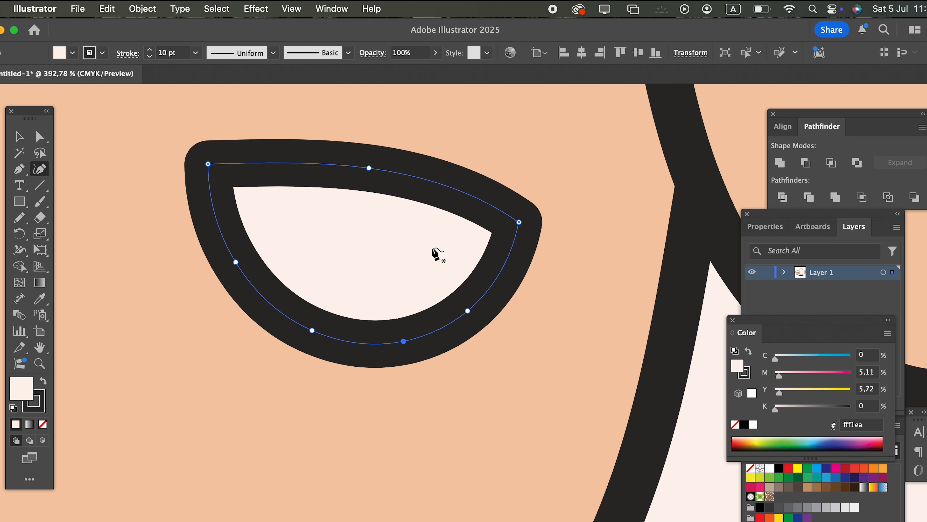
pyautogui.moveTo(372, 168); pyautogui.dragTo(366, 155)
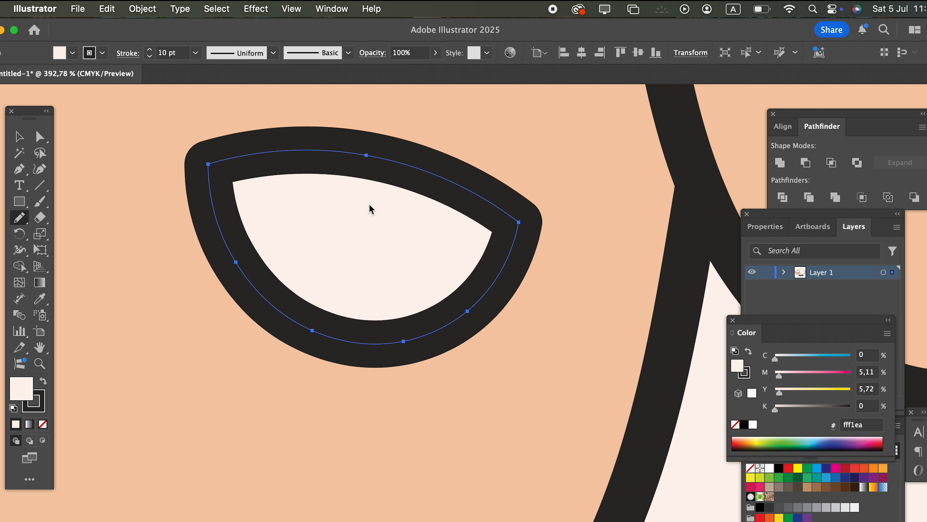
pyautogui.moveTo(337, 167)
pyautogui.mouseDown()
pyautogui.moveTo(342, 198)
pyautogui.moveTo(396, 226)
pyautogui.moveTo(419, 195)
pyautogui.moveTo(378, 184)
pyautogui.mouseUp()
pyautogui.press('z')
pyautogui.moveTo(428, 201)
pyautogui.mouseDown()
pyautogui.moveTo(100, 240)
pyautogui.moveTo(170, 250)
pyautogui.moveTo(336, 328)
pyautogui.moveTo(476, 368)
pyautogui.mouseUp()
pyautogui.press('super+z')
pyautogui.press('super+z')
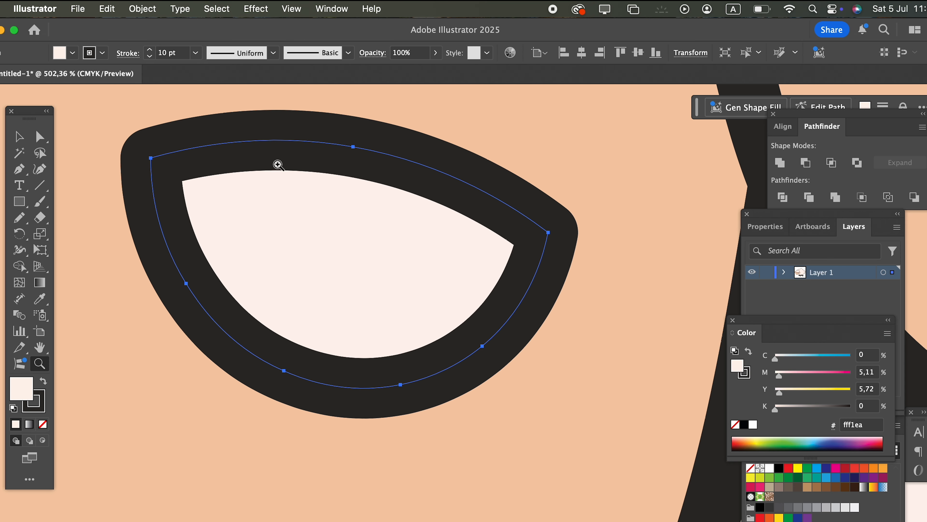
# Draw a small round pupil against the middle of the eye's upper lid with the Pencil tool.
pyautogui.press('z')
pyautogui.moveTo(417, 314); pyautogui.dragTo(69, 205)
pyautogui.press('z')
pyautogui.moveTo(269, 276); pyautogui.dragTo(704, 451)
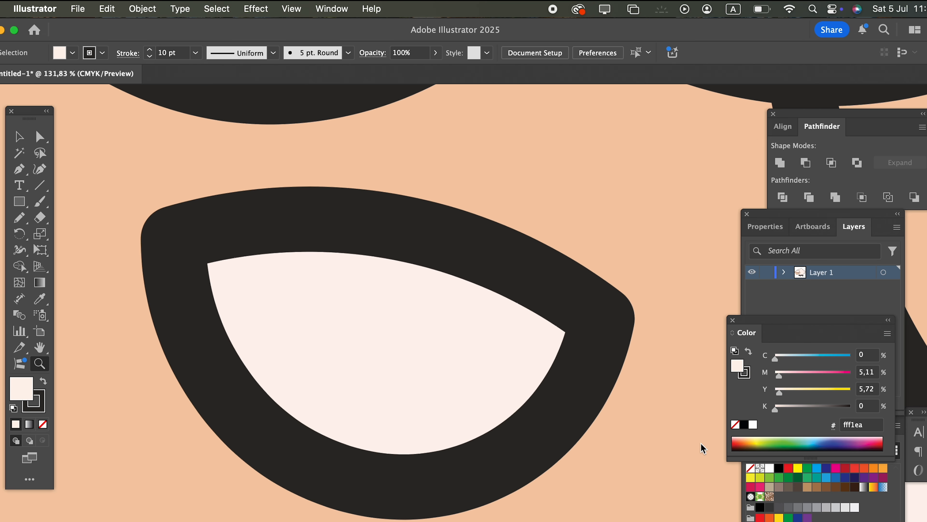
pyautogui.moveTo(389, 269)
pyautogui.mouseDown()
pyautogui.moveTo(386, 247)
pyautogui.moveTo(366, 256)
pyautogui.moveTo(395, 281)
pyautogui.moveTo(407, 260)
pyautogui.mouseUp()
pyautogui.press('z')
pyautogui.moveTo(399, 266)
pyautogui.mouseDown()
pyautogui.moveTo(67, 263)
pyautogui.moveTo(84, 309)
pyautogui.mouseUp()
# Select the eye shape together with its pupil and group them.
pyautogui.keyDown('shift'); pyautogui.click(398, 289); pyautogui.keyUp('shift')
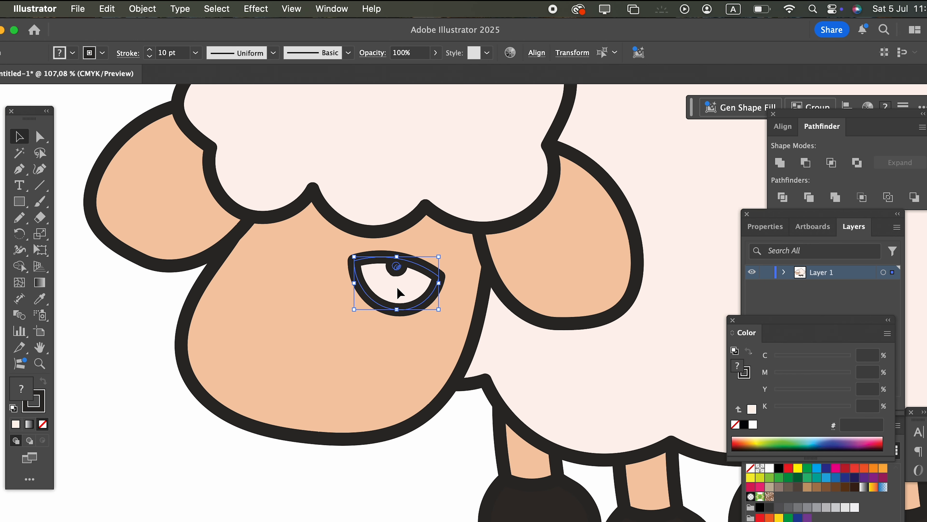
pyautogui.click(153, 9)
pyautogui.click(154, 96)
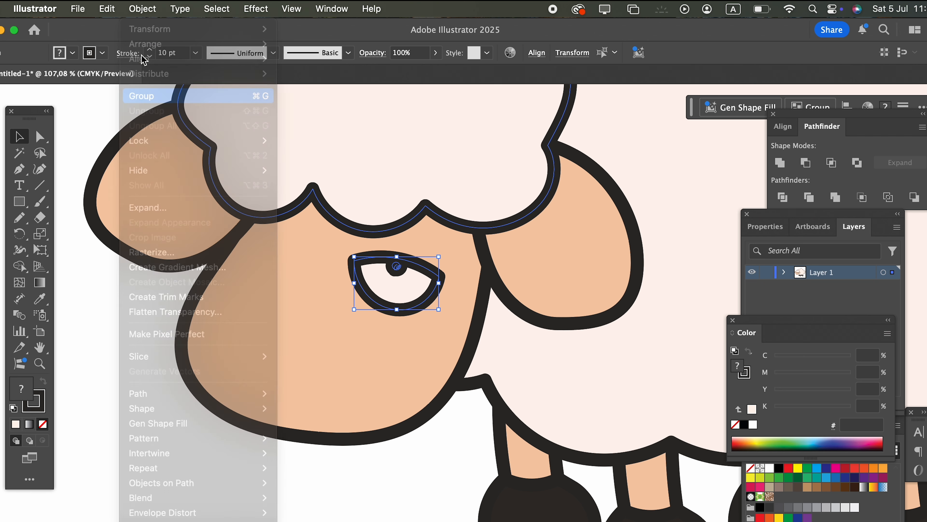
# Reflect a mirrored copy of the grouped eye and place it on the other side of the face.
pyautogui.click(135, 10)
pyautogui.moveTo(150, 30)
pyautogui.click(344, 79)
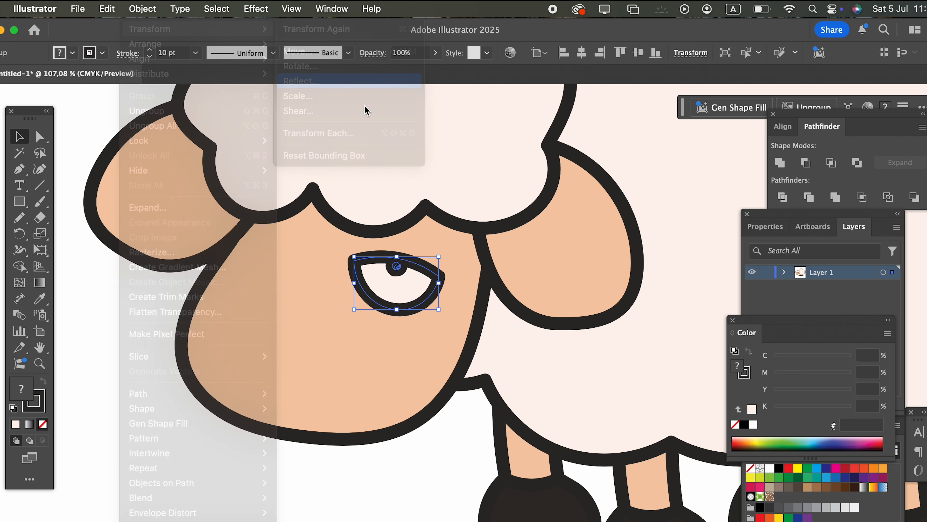
pyautogui.click(148, 442)
pyautogui.moveTo(411, 290); pyautogui.dragTo(294, 291)
# Rotate both eyes together slightly clockwise and shift them up a little on the face.
pyautogui.keyDown('shift'); pyautogui.click(433, 305); pyautogui.keyUp('shift')
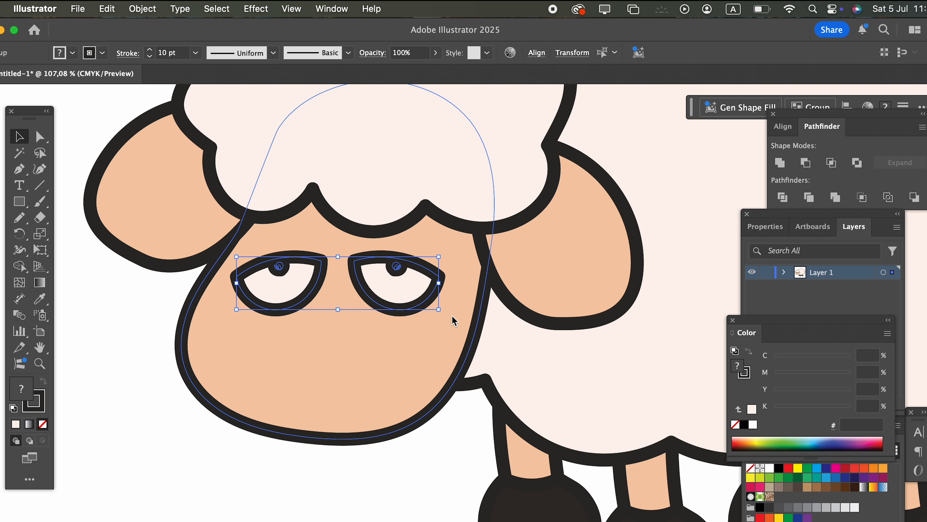
pyautogui.moveTo(446, 317); pyautogui.dragTo(436, 342)
pyautogui.moveTo(405, 301); pyautogui.dragTo(414, 284)
pyautogui.click(435, 477)
# Draw a U-shaped tooth across the muzzle's lower edge with the Pencil tool and fill it with the sampled wool colour.
pyautogui.press('z')
pyautogui.click(456, 465)
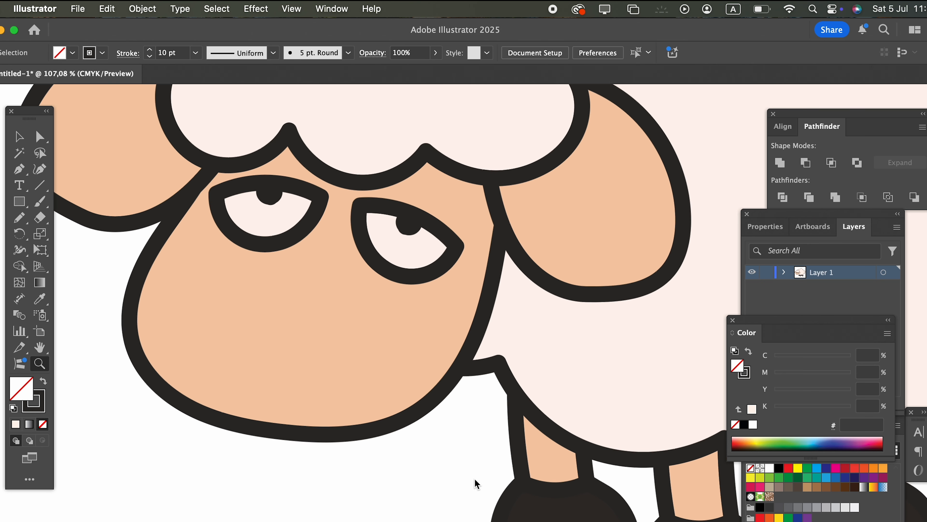
pyautogui.press('space')
pyautogui.moveTo(470, 456); pyautogui.dragTo(472, 433)
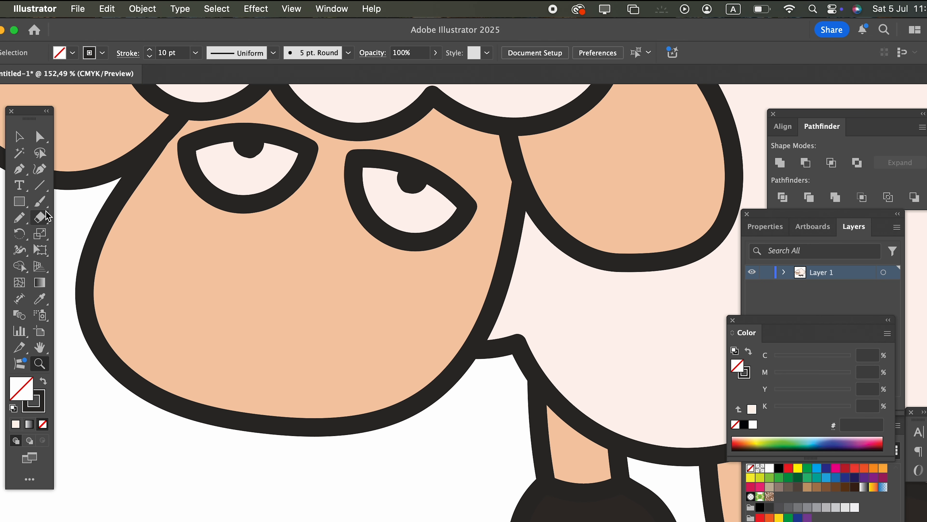
pyautogui.moveTo(179, 379)
pyautogui.mouseDown()
pyautogui.moveTo(178, 426)
pyautogui.moveTo(208, 460)
pyautogui.moveTo(277, 457)
pyautogui.moveTo(286, 380)
pyautogui.mouseUp()
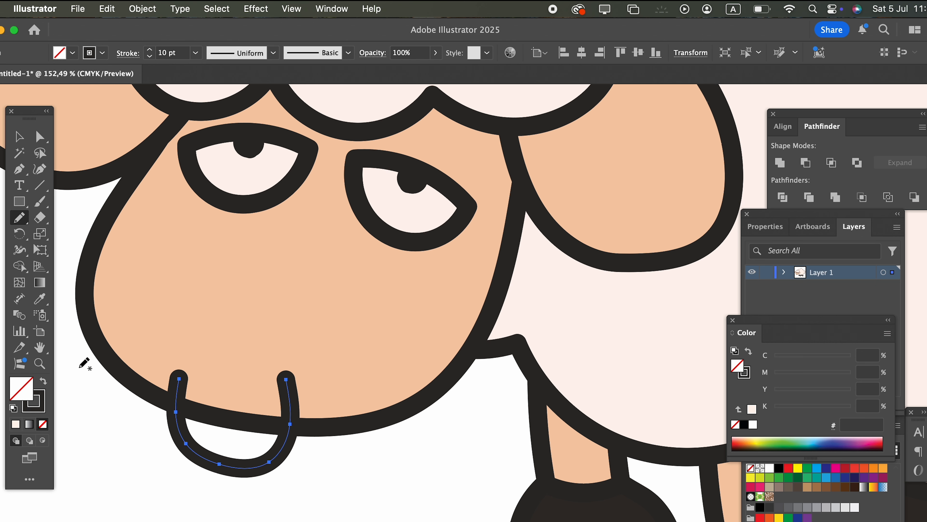
pyautogui.click(40, 299)
pyautogui.click(206, 172)
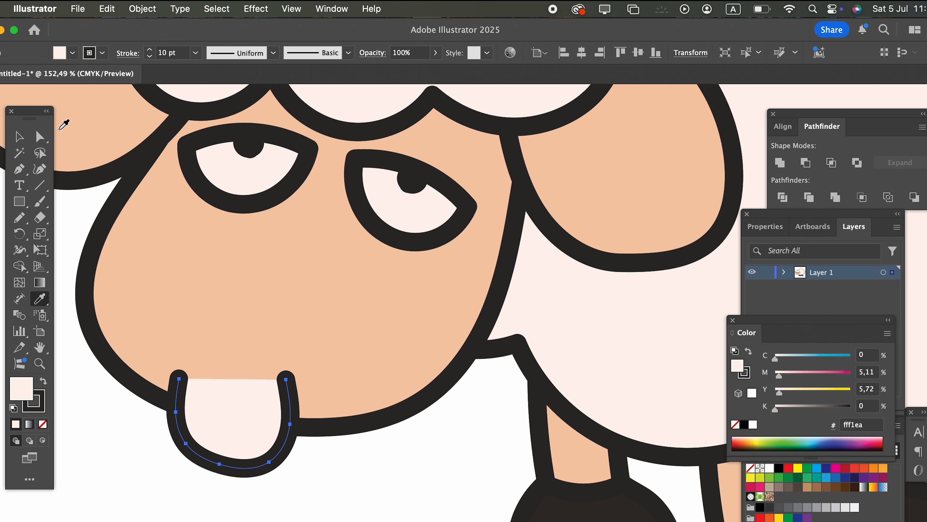
# Send the tooth to the back so that it sits behind the face.
pyautogui.click(24, 145)
pyautogui.click(86, 411)
pyautogui.click(208, 468)
pyautogui.click(153, 12)
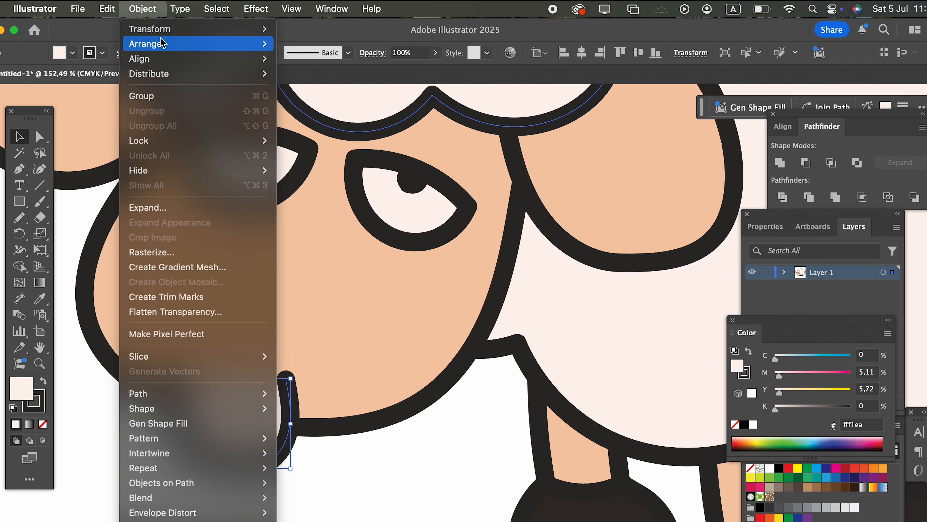
pyautogui.moveTo(161, 43)
pyautogui.click(299, 88)
pyautogui.click(321, 491)
# Duplicate the tooth and place the copy directly beside the first one under the muzzle.
pyautogui.click(268, 467)
pyautogui.click(109, 8)
pyautogui.click(111, 81)
pyautogui.click(107, 10)
pyautogui.click(149, 110)
pyautogui.moveTo(274, 460); pyautogui.dragTo(378, 459)
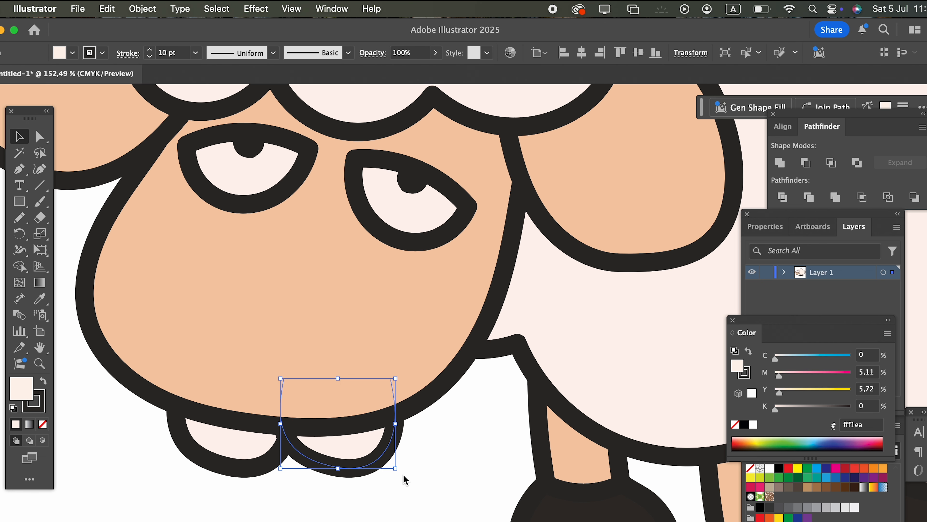
pyautogui.moveTo(402, 472); pyautogui.dragTo(118, 337)
pyautogui.click(435, 480)
# Draw a short slanted nostril line on the lower part of the face with the Pencil tool.
pyautogui.press('z')
pyautogui.moveTo(430, 351); pyautogui.dragTo(265, 286)
pyautogui.moveTo(266, 286); pyautogui.dragTo(354, 386)
pyautogui.moveTo(281, 405); pyautogui.dragTo(424, 403)
pyautogui.moveTo(285, 424); pyautogui.dragTo(423, 274)
pyautogui.moveTo(346, 321); pyautogui.dragTo(369, 320)
pyautogui.click(21, 139)
pyautogui.click(81, 423)
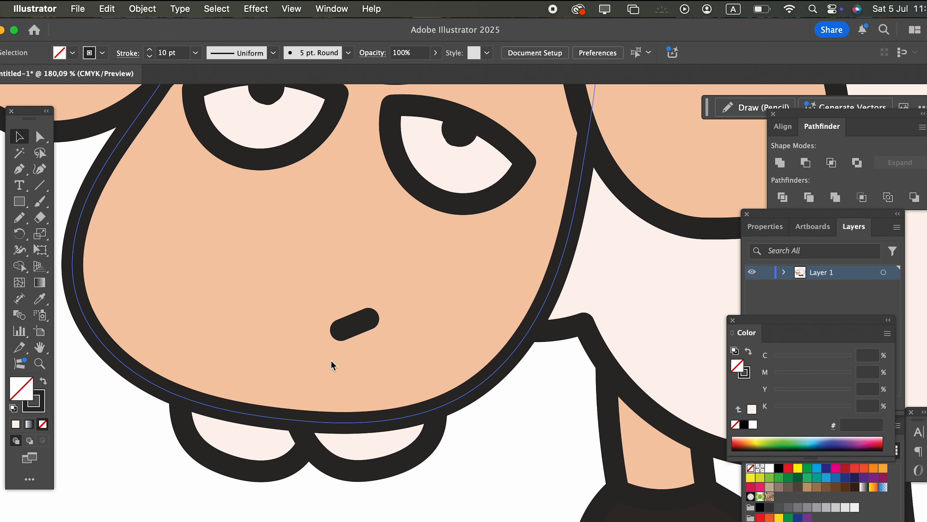
# Place a copy of the nostril on the other side of the muzzle and reflect it across the vertical axis.
pyautogui.moveTo(361, 331); pyautogui.dragTo(265, 317)
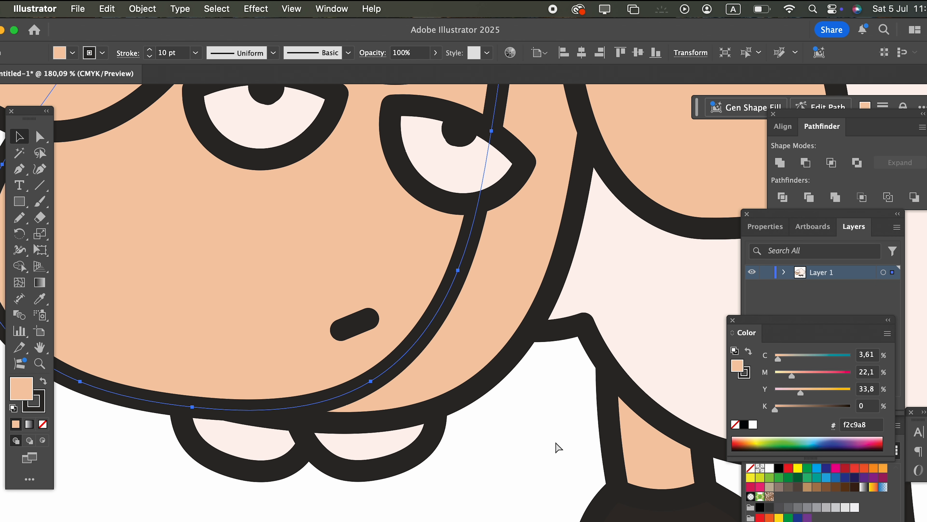
pyautogui.press('super+z')
pyautogui.moveTo(350, 326); pyautogui.dragTo(236, 305)
pyautogui.rightClick(237, 305)
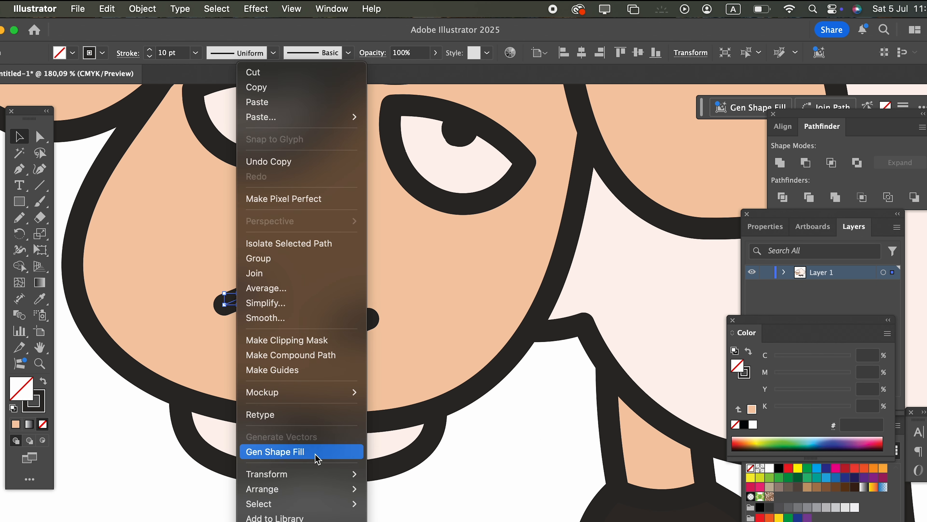
pyautogui.moveTo(350, 474)
pyautogui.click(409, 476)
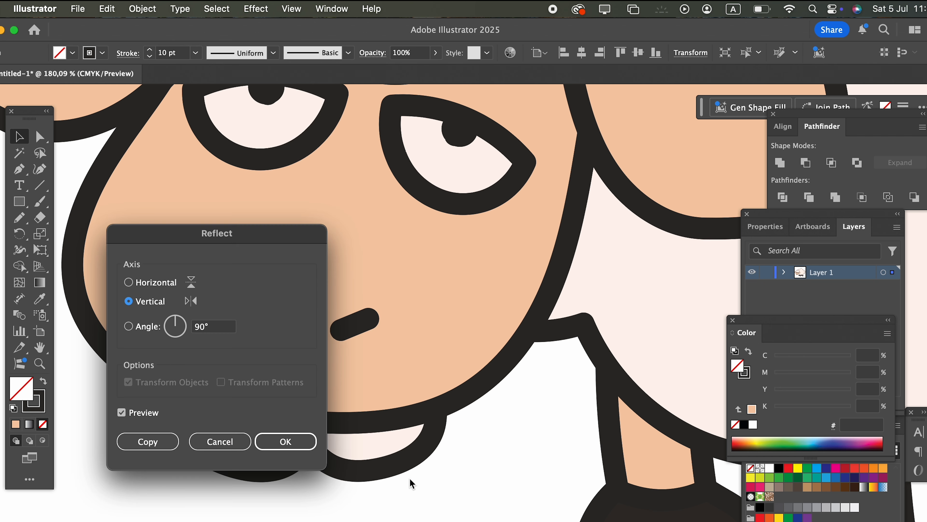
pyautogui.click(310, 437)
pyautogui.click(467, 482)
# Move the tail slightly closer to the body and up.
pyautogui.press('z')
pyautogui.moveTo(482, 450); pyautogui.dragTo(204, 394)
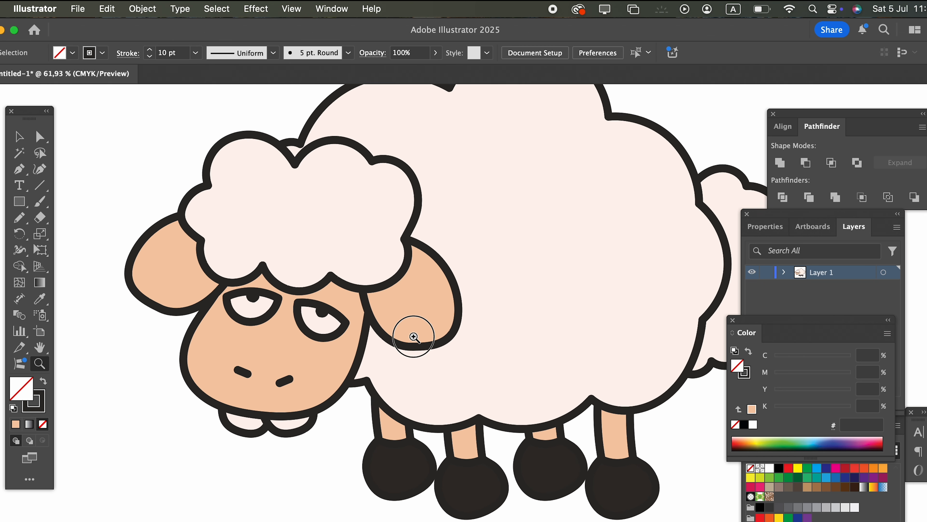
pyautogui.moveTo(416, 335); pyautogui.dragTo(339, 354)
pyautogui.moveTo(312, 369); pyautogui.dragTo(229, 377)
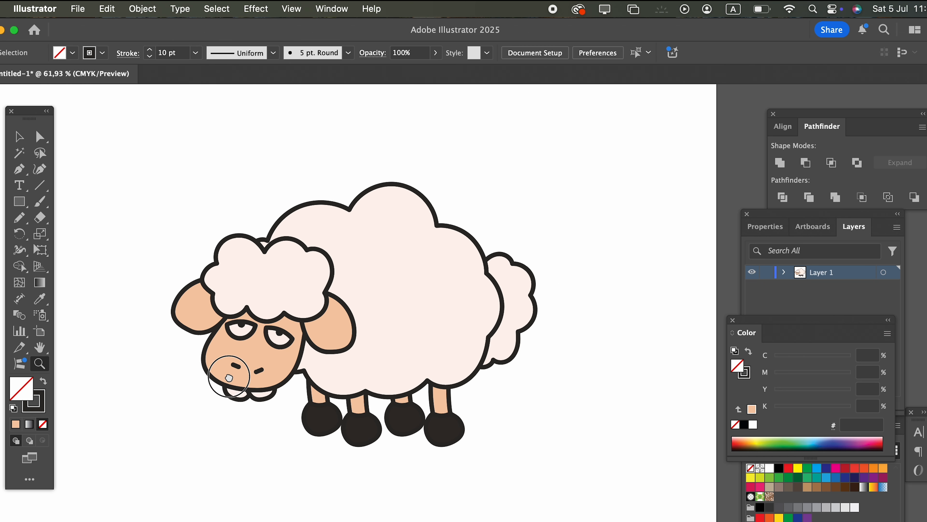
pyautogui.click(26, 140)
pyautogui.moveTo(522, 307); pyautogui.dragTo(511, 301)
pyautogui.click(513, 392)
# Draw a curved fold line from the head wool into the ear nearest the body with the Pencil tool.
pyautogui.press('z')
pyautogui.moveTo(297, 383); pyautogui.dragTo(393, 333)
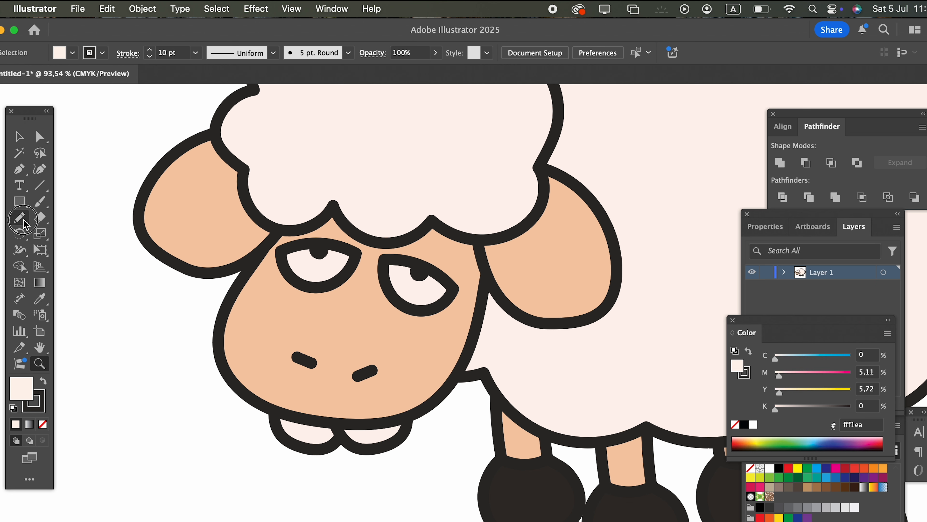
pyautogui.moveTo(565, 283); pyautogui.dragTo(499, 183)
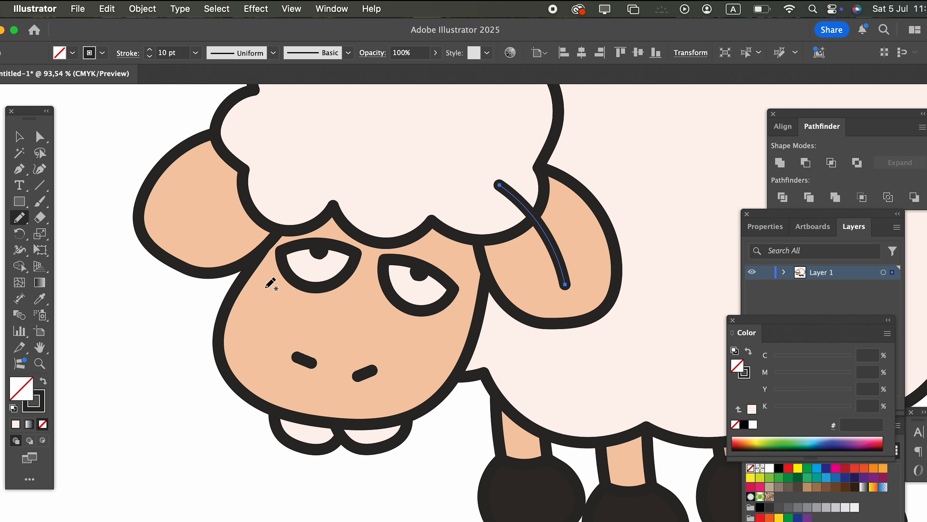
# Bring the head wool to the front so that it covers the upper end of the ear's fold line.
pyautogui.click(19, 137)
pyautogui.click(372, 195)
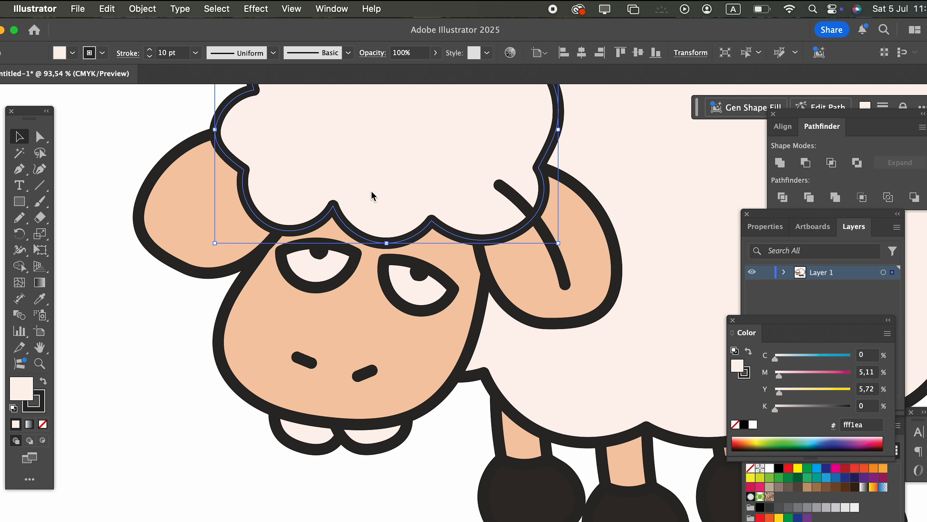
pyautogui.click(156, 11)
pyautogui.moveTo(157, 45)
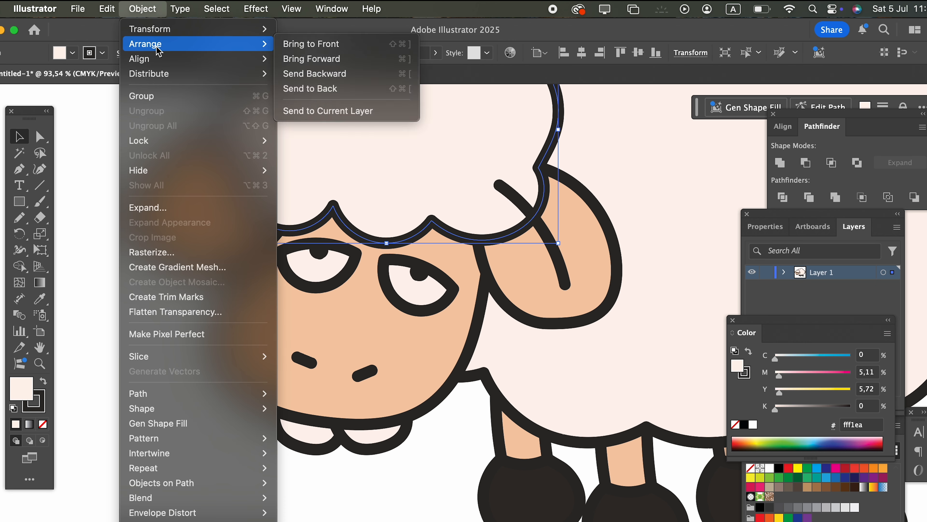
pyautogui.click(343, 47)
# Draw a fold line from the outer ear into the head wool with the Pencil tool and rotate it slightly.
pyautogui.scroll(5, 528, 368)
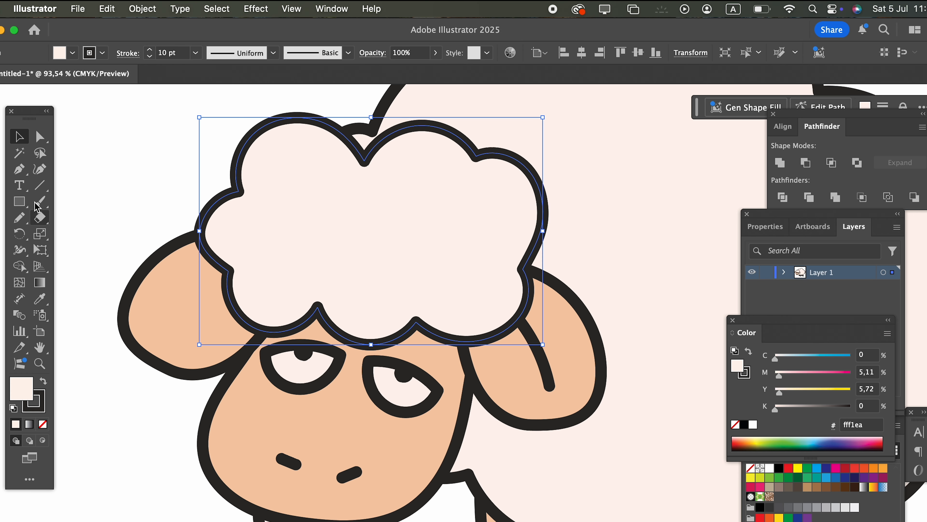
pyautogui.click(20, 221)
pyautogui.moveTo(172, 320); pyautogui.dragTo(261, 243)
pyautogui.click(19, 136)
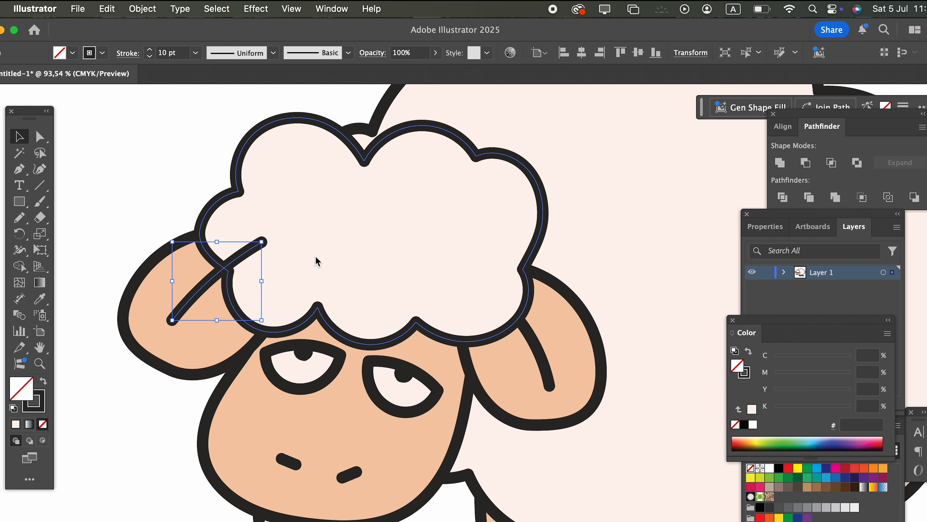
pyautogui.moveTo(270, 240); pyautogui.dragTo(274, 249)
# Bring the head wool in front of the outer ear's fold line.
pyautogui.click(283, 252)
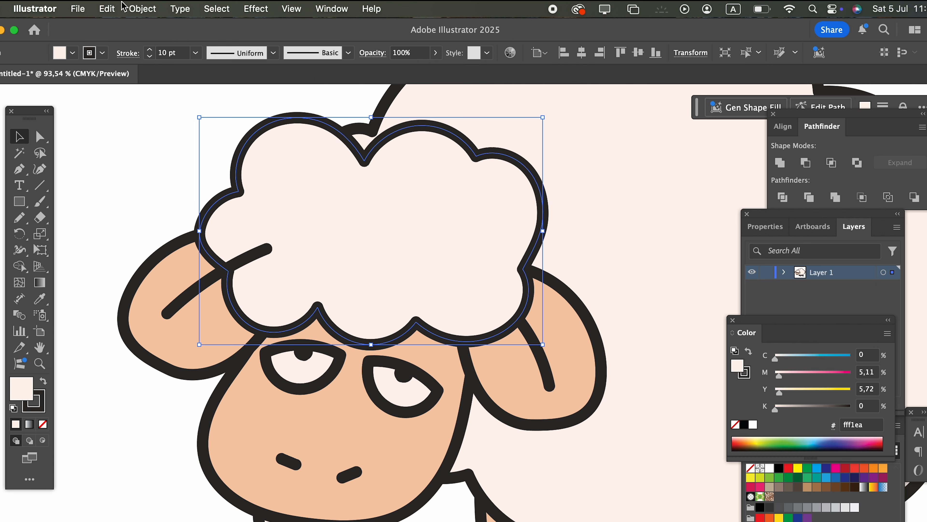
pyautogui.click(139, 10)
pyautogui.moveTo(146, 44)
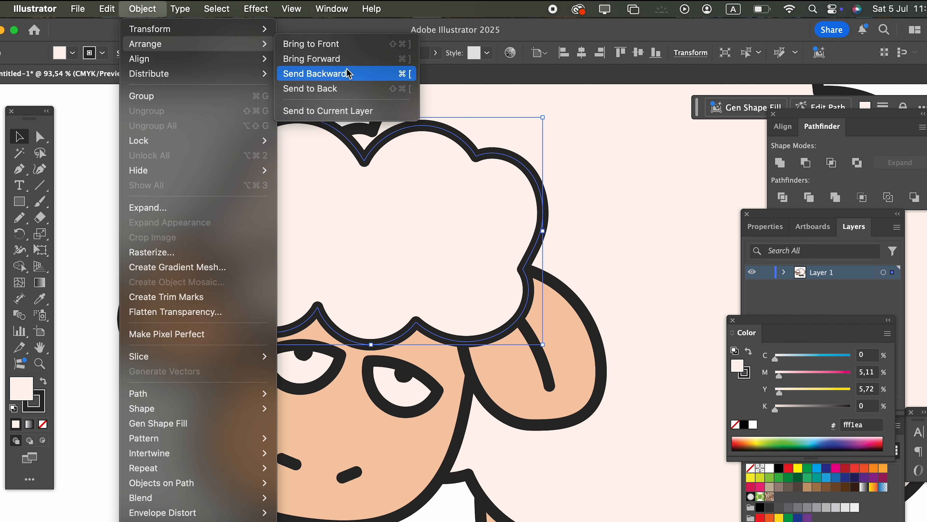
pyautogui.click(321, 44)
# Group each ear shape with its own fold line.
pyautogui.click(545, 375)
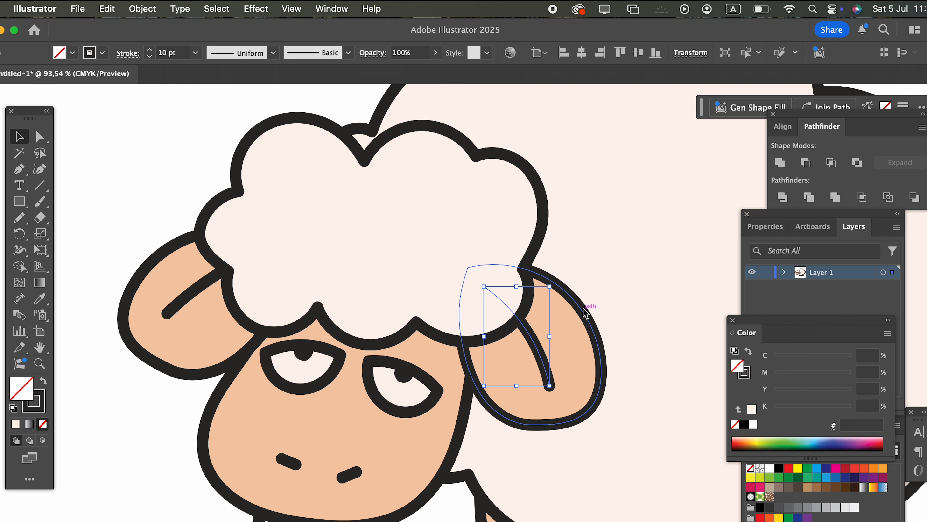
pyautogui.keyDown('shift'); pyautogui.click(585, 333); pyautogui.keyUp('shift')
pyautogui.click(143, 9)
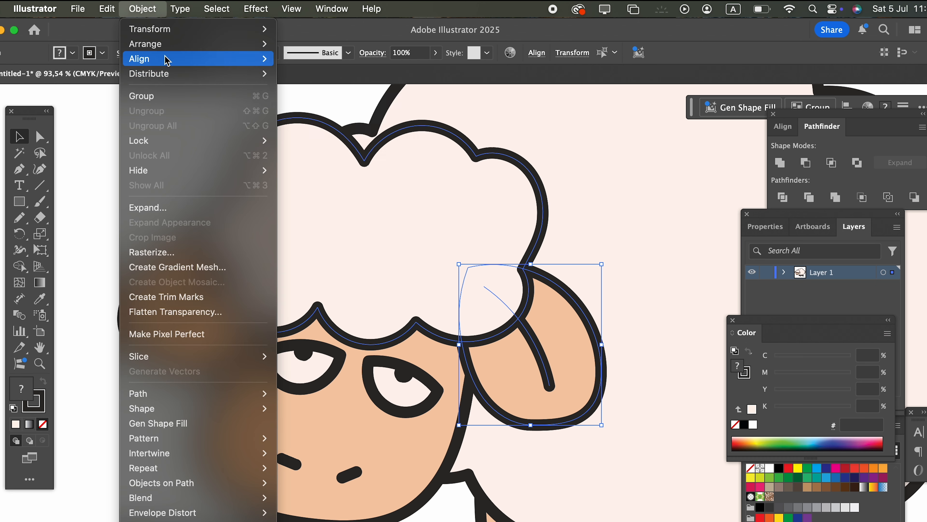
pyautogui.click(165, 96)
pyautogui.click(183, 310)
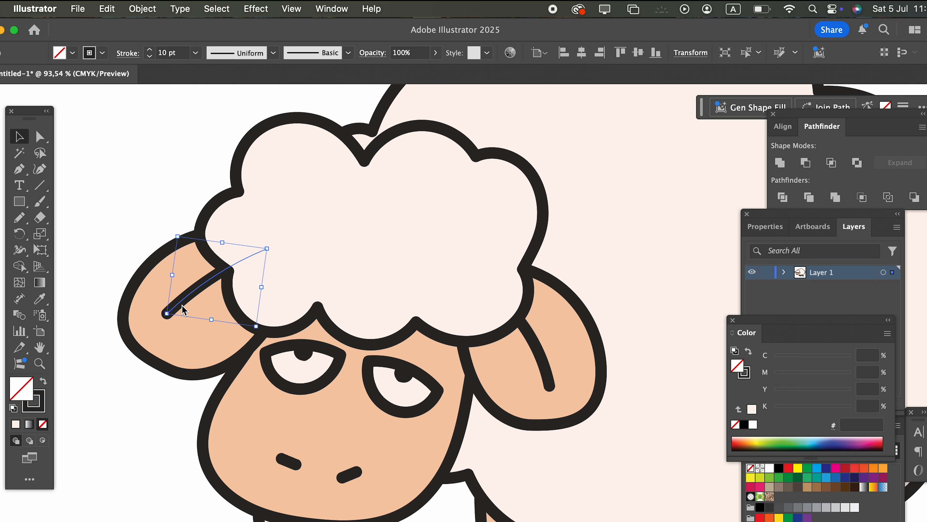
pyautogui.keyDown('shift'); pyautogui.click(198, 350); pyautogui.keyUp('shift')
pyautogui.click(135, 9)
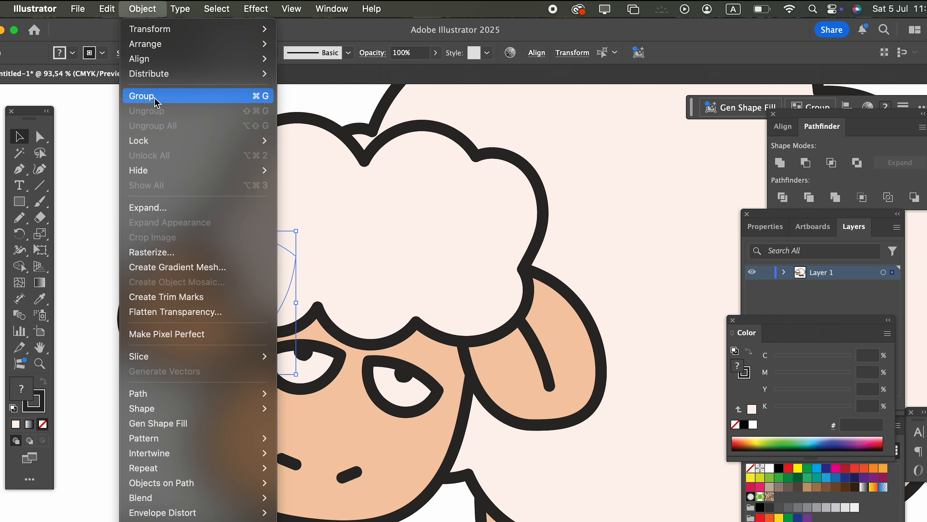
pyautogui.click(146, 94)
pyautogui.click(237, 208)
pyautogui.moveTo(237, 207); pyautogui.dragTo(191, 209)
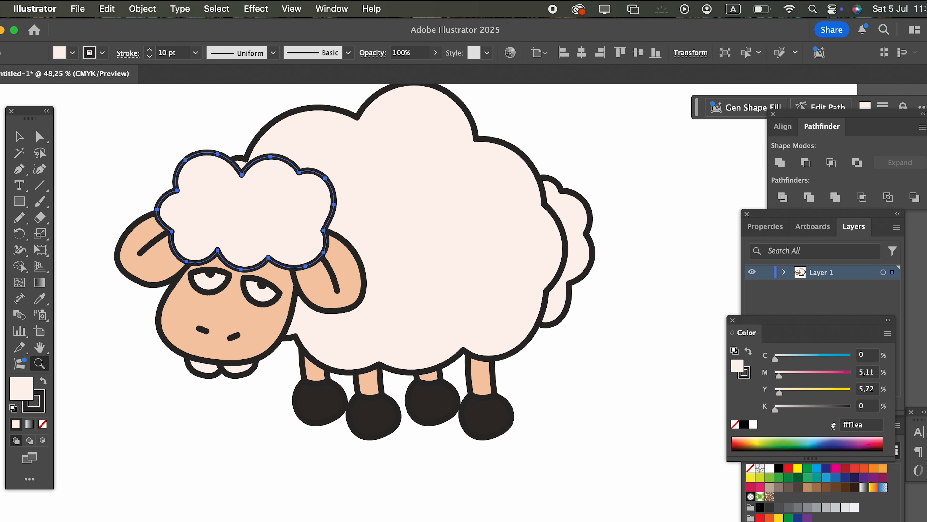
pyautogui.click(12, 138)
pyautogui.click(574, 363)
pyautogui.moveTo(573, 362); pyautogui.dragTo(574, 401)
pyautogui.moveTo(545, 342); pyautogui.dragTo(571, 309)
# Change the tail's fill to the slightly darker beige #f4e2d9.
pyautogui.click(15, 140)
pyautogui.press('z')
pyautogui.moveTo(599, 416); pyautogui.dragTo(551, 418)
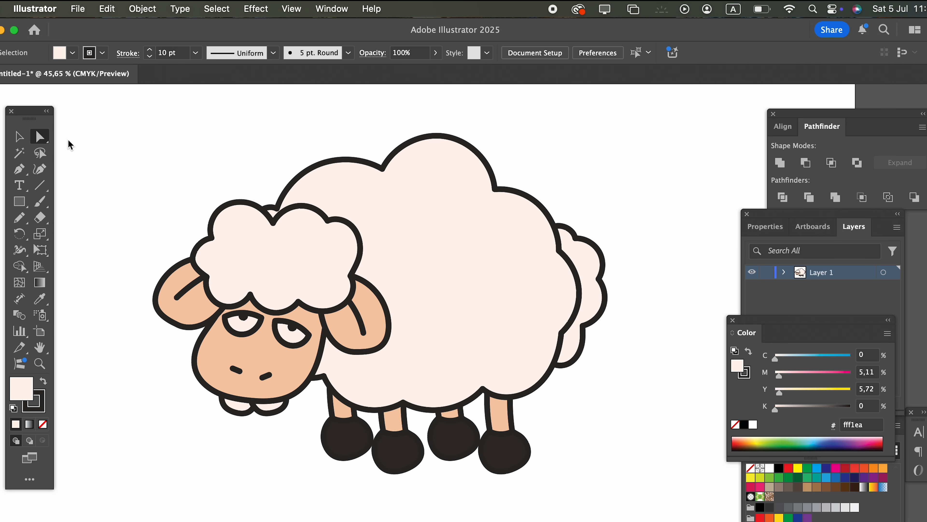
pyautogui.click(583, 259)
pyautogui.doubleClick(30, 395)
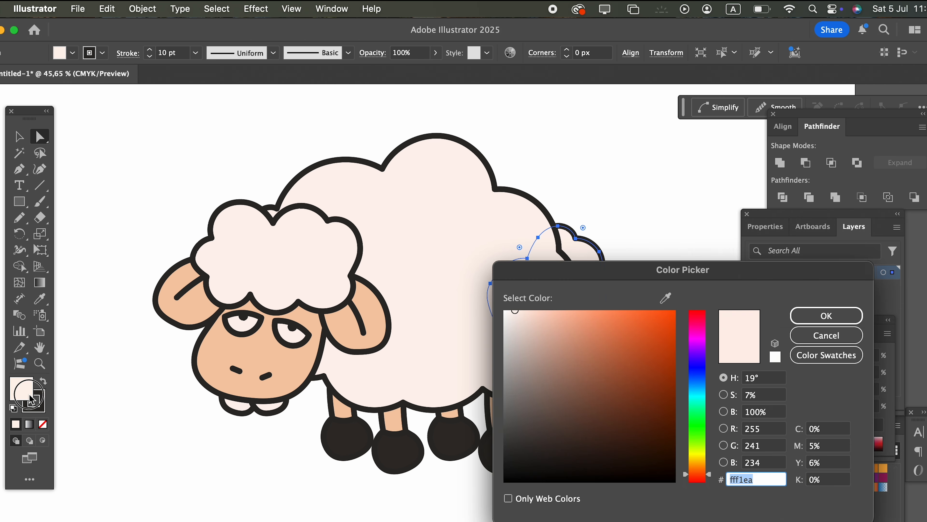
pyautogui.click(523, 317)
pyautogui.click(826, 315)
pyautogui.click(659, 381)
# Draw a closed, scalloped shading band along the inside of the body's lower and rear edges with the Pencil tool.
pyautogui.press('z')
pyautogui.moveTo(393, 370); pyautogui.dragTo(453, 374)
pyautogui.click(20, 136)
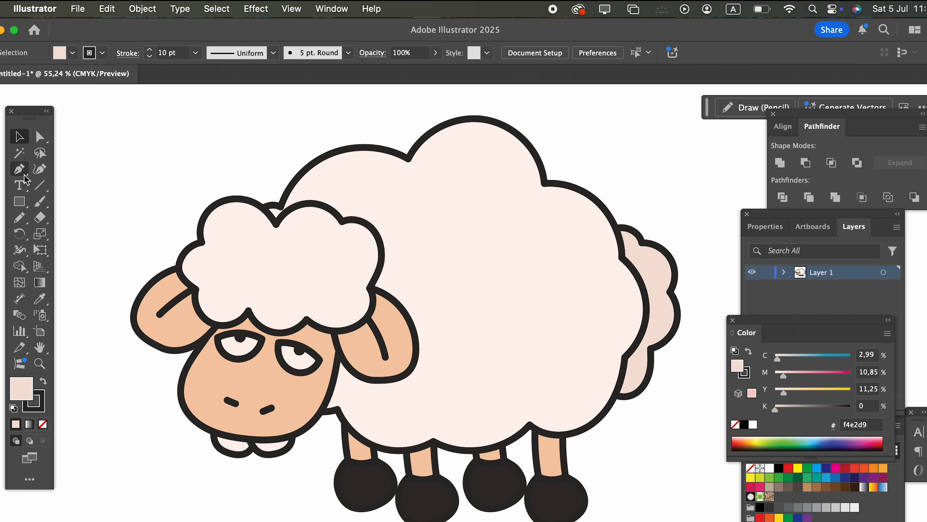
pyautogui.click(20, 218)
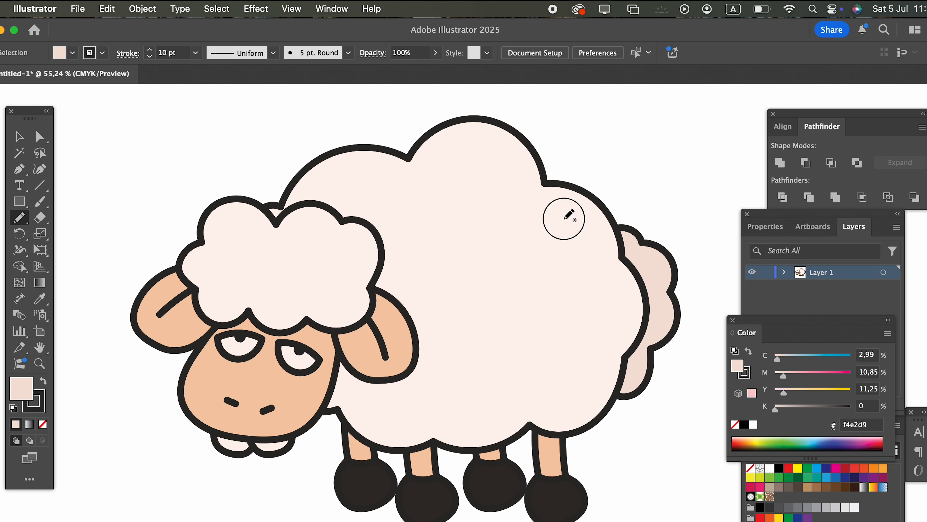
pyautogui.moveTo(608, 280); pyautogui.dragTo(606, 286)
pyautogui.moveTo(584, 368)
pyautogui.mouseDown()
pyautogui.moveTo(580, 402)
pyautogui.moveTo(466, 425)
pyautogui.moveTo(382, 421)
pyautogui.moveTo(359, 398)
pyautogui.moveTo(412, 381)
pyautogui.mouseUp()
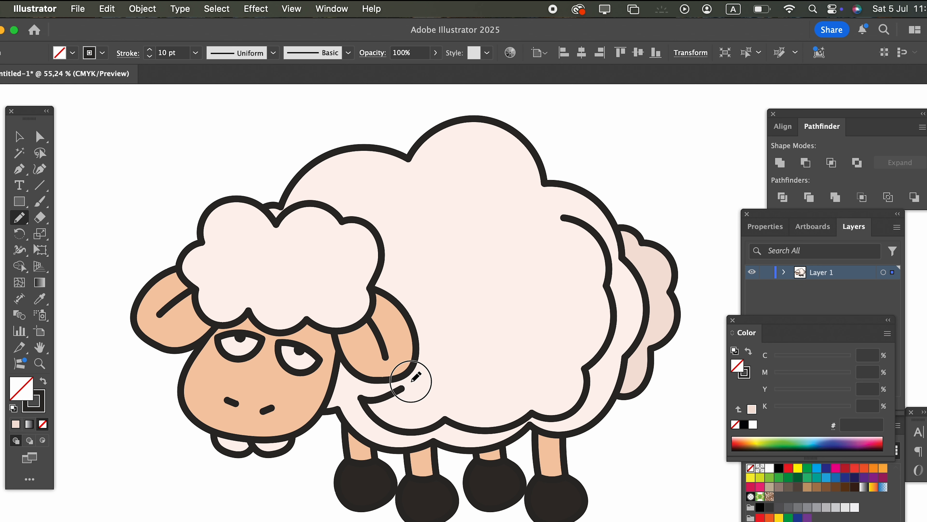
pyautogui.moveTo(474, 392)
pyautogui.mouseDown()
pyautogui.moveTo(519, 396)
pyautogui.moveTo(586, 303)
pyautogui.moveTo(589, 249)
pyautogui.mouseUp()
pyautogui.moveTo(568, 219); pyautogui.dragTo(564, 218)
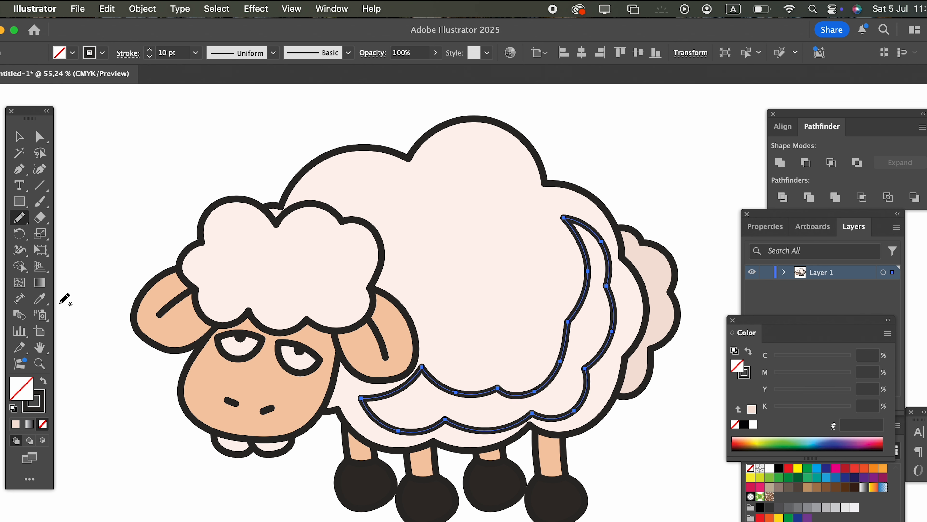
# Fill the body's shading band with the sampled tail colour and remove its stroke.
pyautogui.click(43, 304)
pyautogui.click(660, 286)
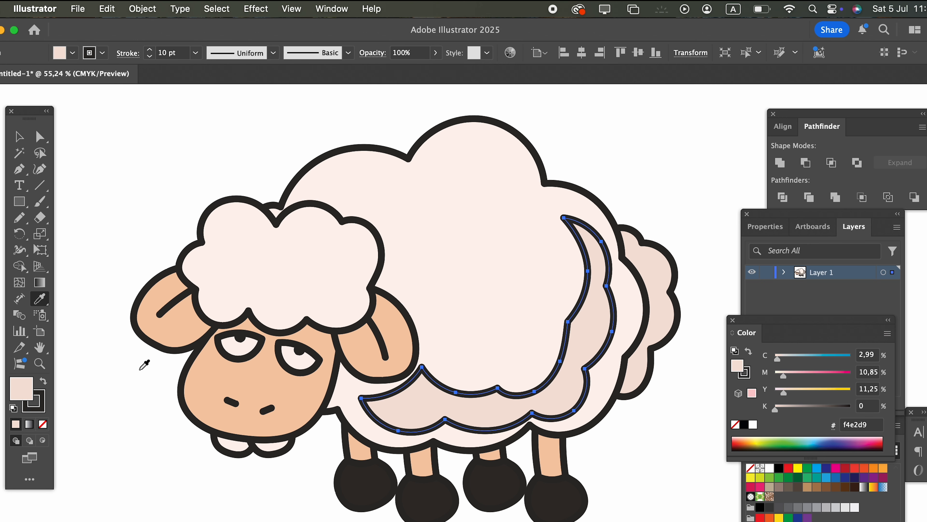
pyautogui.click(42, 403)
pyautogui.click(43, 424)
# Draw a closed, scalloped shading shape along the inside of the head wool's lower and right edges with the Pencil tool.
pyautogui.press('z')
pyautogui.moveTo(436, 370)
pyautogui.mouseDown()
pyautogui.moveTo(292, 370)
pyautogui.moveTo(368, 416)
pyautogui.moveTo(431, 414)
pyautogui.mouseUp()
pyautogui.moveTo(407, 411); pyautogui.dragTo(346, 393)
pyautogui.moveTo(276, 287); pyautogui.dragTo(347, 289)
pyautogui.moveTo(175, 246); pyautogui.dragTo(351, 311)
pyautogui.click(20, 220)
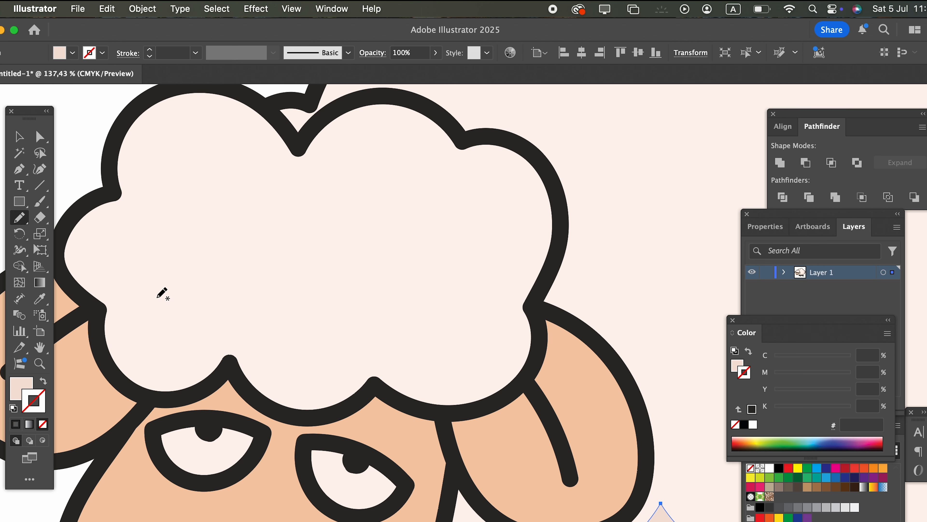
pyautogui.moveTo(331, 331); pyautogui.dragTo(450, 341)
pyautogui.moveTo(506, 191)
pyautogui.mouseDown()
pyautogui.moveTo(491, 176)
pyautogui.moveTo(390, 219)
pyautogui.mouseUp()
pyautogui.moveTo(389, 218); pyautogui.dragTo(392, 222)
pyautogui.moveTo(328, 303); pyautogui.dragTo(327, 307)
pyautogui.moveTo(326, 307)
pyautogui.mouseDown()
pyautogui.moveTo(300, 308)
pyautogui.moveTo(265, 253)
pyautogui.moveTo(166, 294)
pyautogui.mouseUp()
# Fill the head wool's shading shape with the sampled beige shading colour, without a stroke, and deselect it.
pyautogui.press('z')
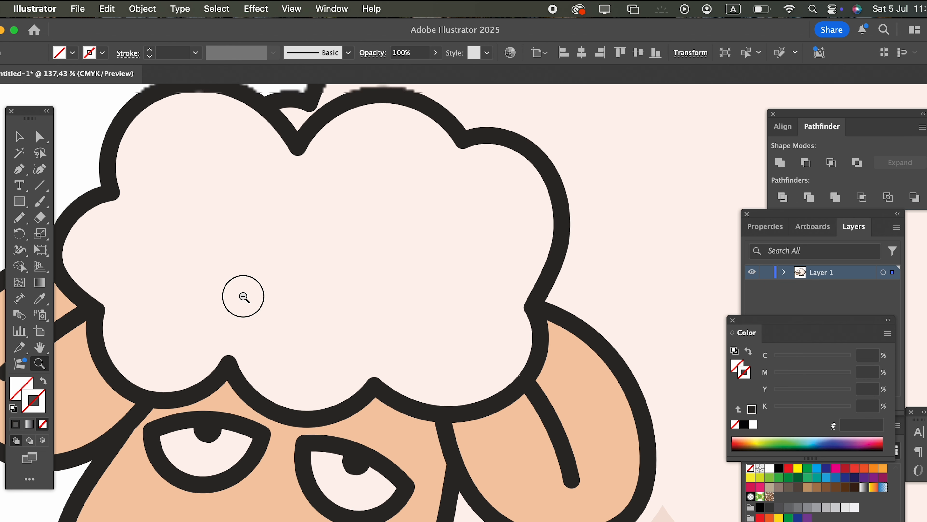
pyautogui.moveTo(242, 296); pyautogui.dragTo(56, 311)
pyautogui.click(40, 299)
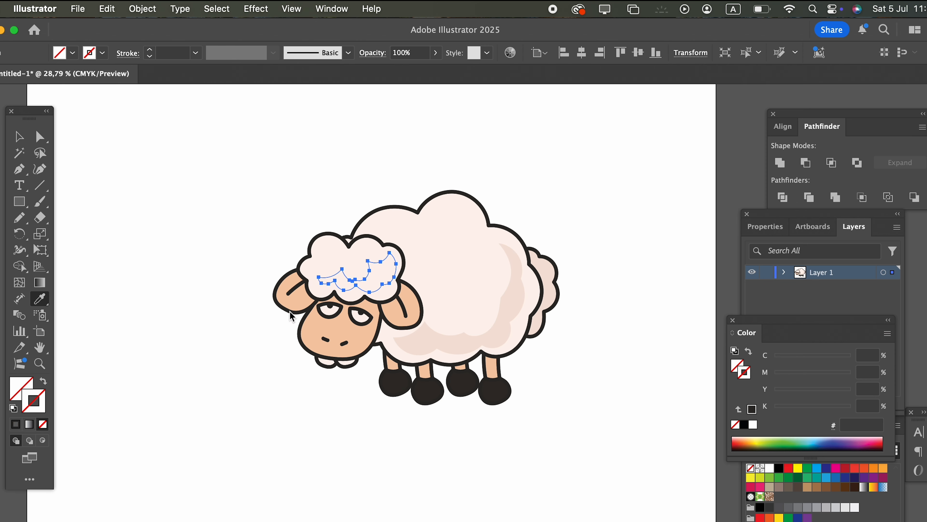
pyautogui.click(528, 333)
pyautogui.press('z')
pyautogui.click(562, 391)
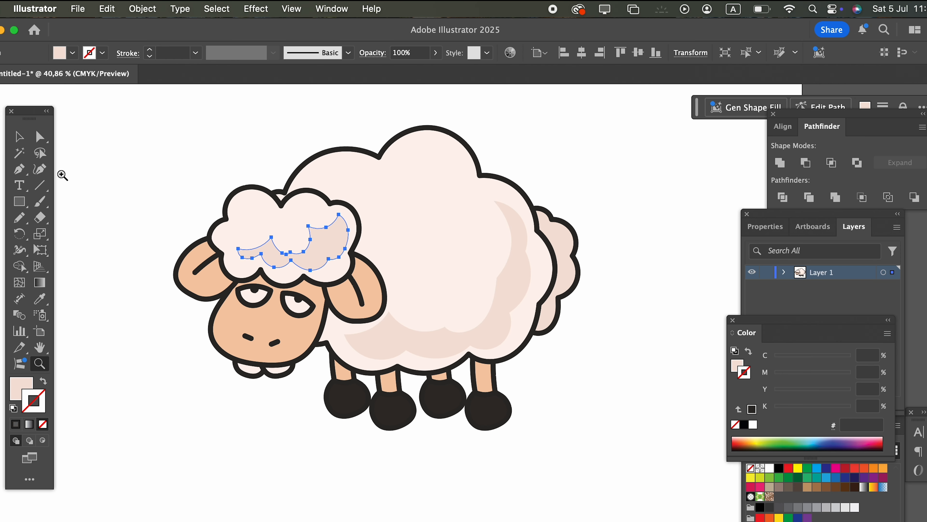
pyautogui.click(17, 140)
pyautogui.click(533, 377)
# Examine the whole sheep, checking the shading on the head wool, body and tail against the outlines.
pyautogui.moveTo(552, 387); pyautogui.dragTo(552, 421)
pyautogui.press('z')
pyautogui.moveTo(284, 401); pyautogui.dragTo(377, 292)
pyautogui.moveTo(376, 294); pyautogui.dragTo(120, 302)
pyautogui.moveTo(346, 317); pyautogui.dragTo(197, 328)
pyautogui.moveTo(244, 365); pyautogui.dragTo(55, 164)
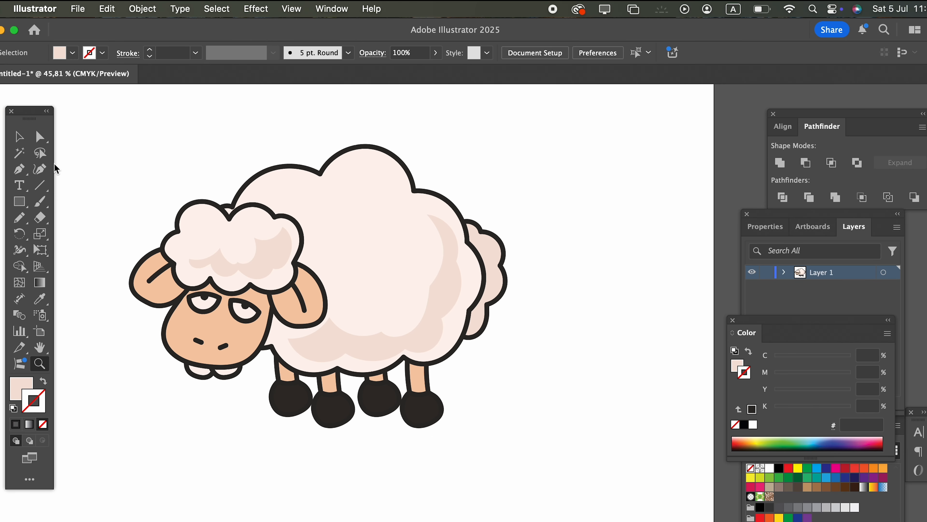
pyautogui.click(20, 137)
pyautogui.hscroll(-3, 559, 435)
pyautogui.scroll(1, 559, 435)
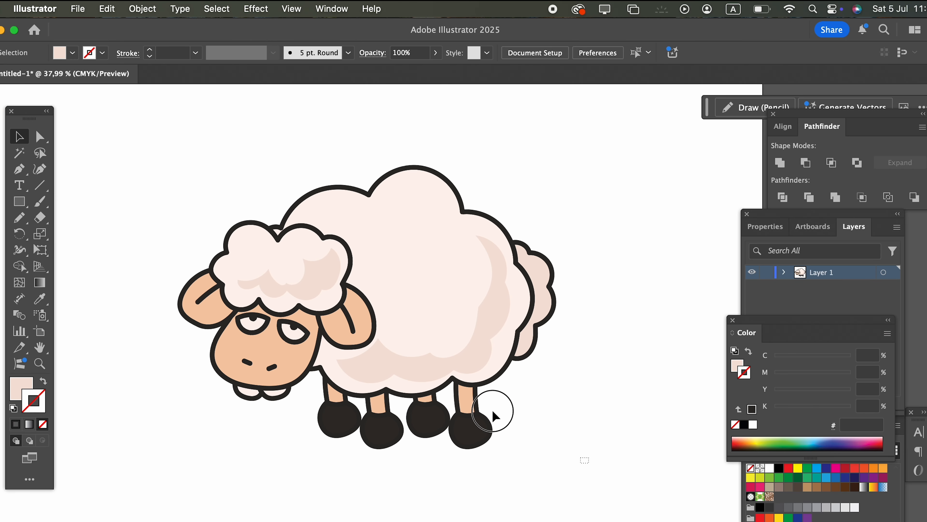
pyautogui.click(429, 230)
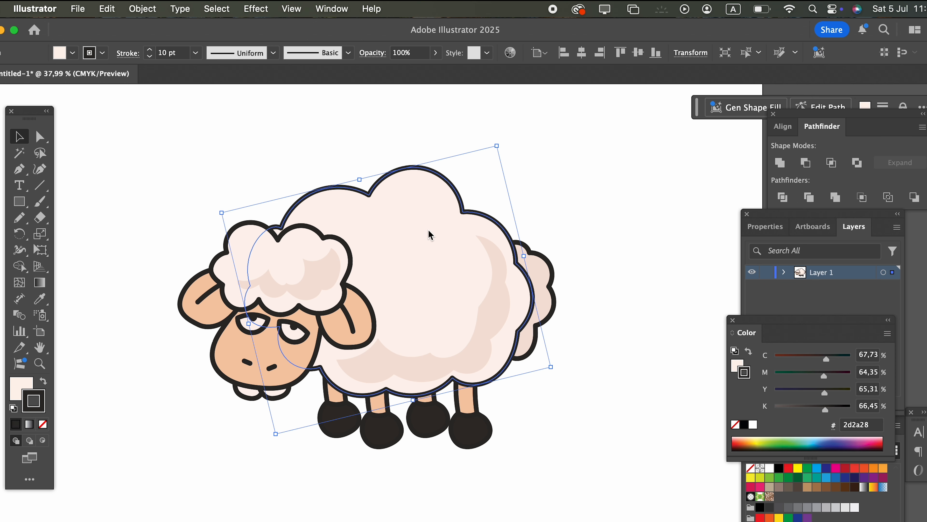
pyautogui.click(544, 419)
pyautogui.press('z')
pyautogui.moveTo(426, 166); pyautogui.dragTo(548, 181)
pyautogui.click(771, 450)
pyautogui.moveTo(619, 429); pyautogui.dragTo(705, 445)
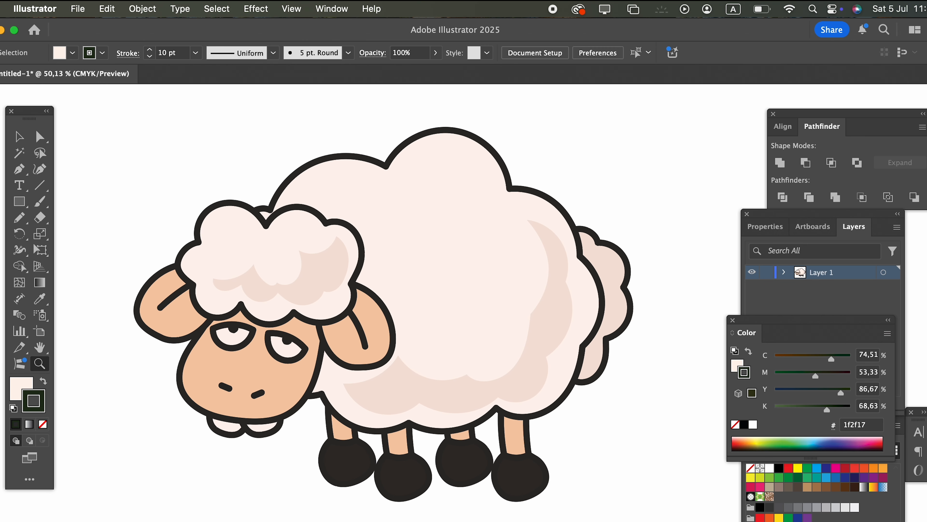